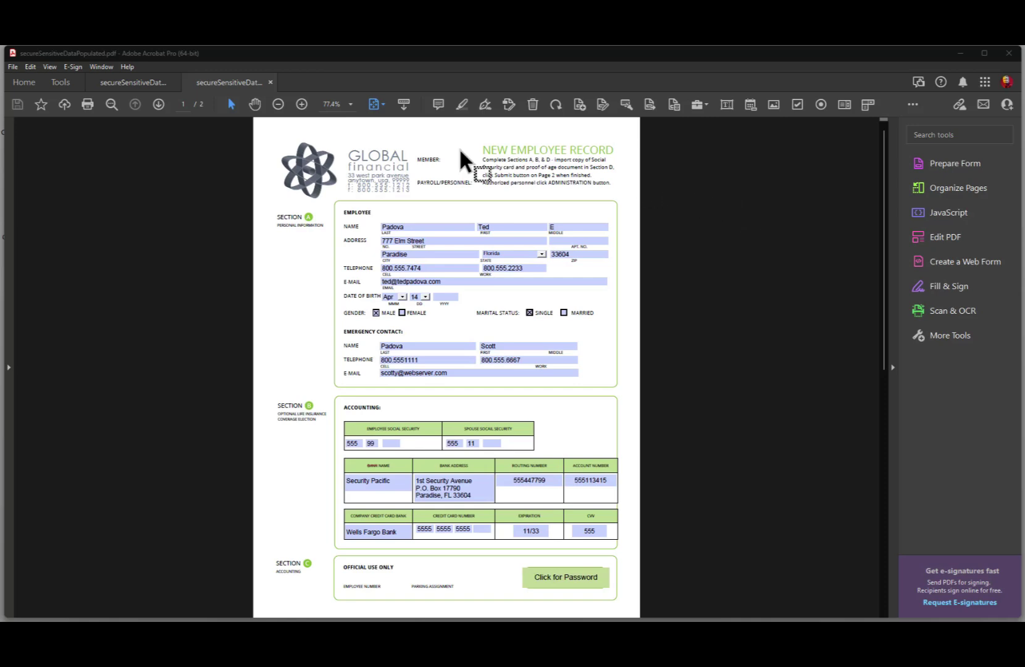
- Enter 44 in the third Social Security box and leave it so the earlier SS parts hide
left_click_drag(444, 374, 677, 330)
left_click(391, 443)
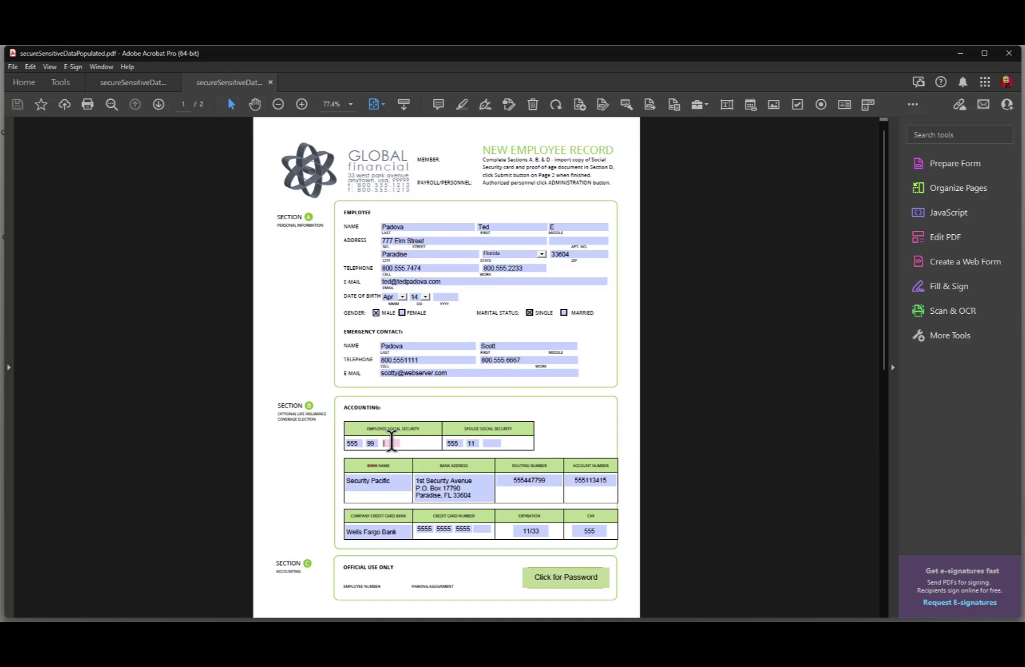
type("44")
key("Tab")
- Leave the last credit card field so the first three card number groups hide
left_click_drag(391, 442, 369, 455)
left_click_drag(369, 445, 480, 528)
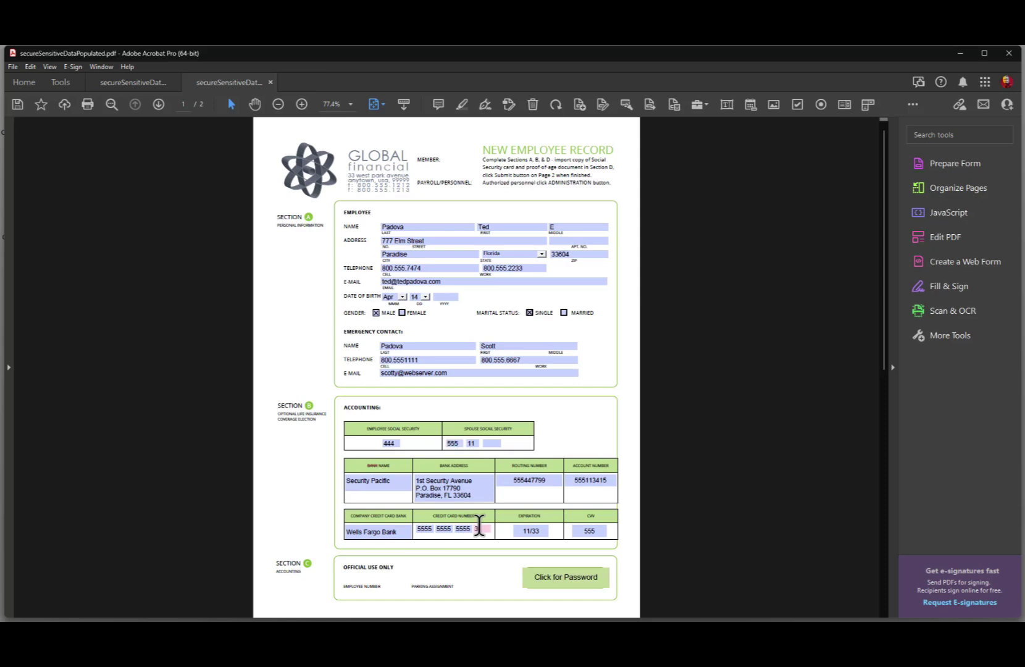
key("Tab")
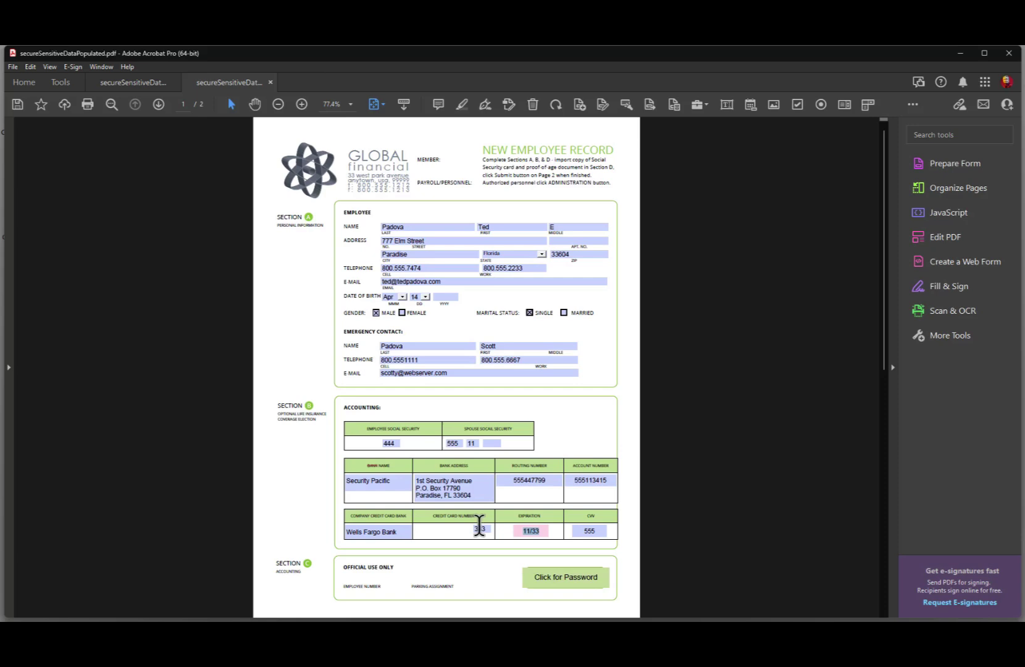
left_click_drag(479, 527, 447, 535)
left_click_drag(447, 534, 447, 534)
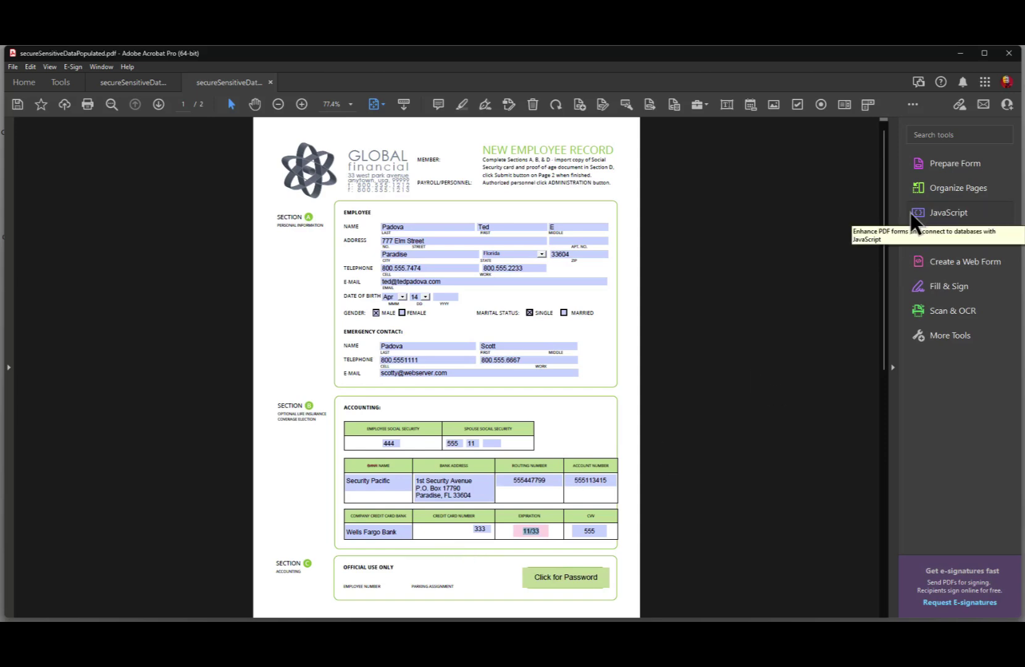
- In Prepare Form, open the ss.3 field's Actions and view its On Blur Run a JavaScript action
left_click(958, 165)
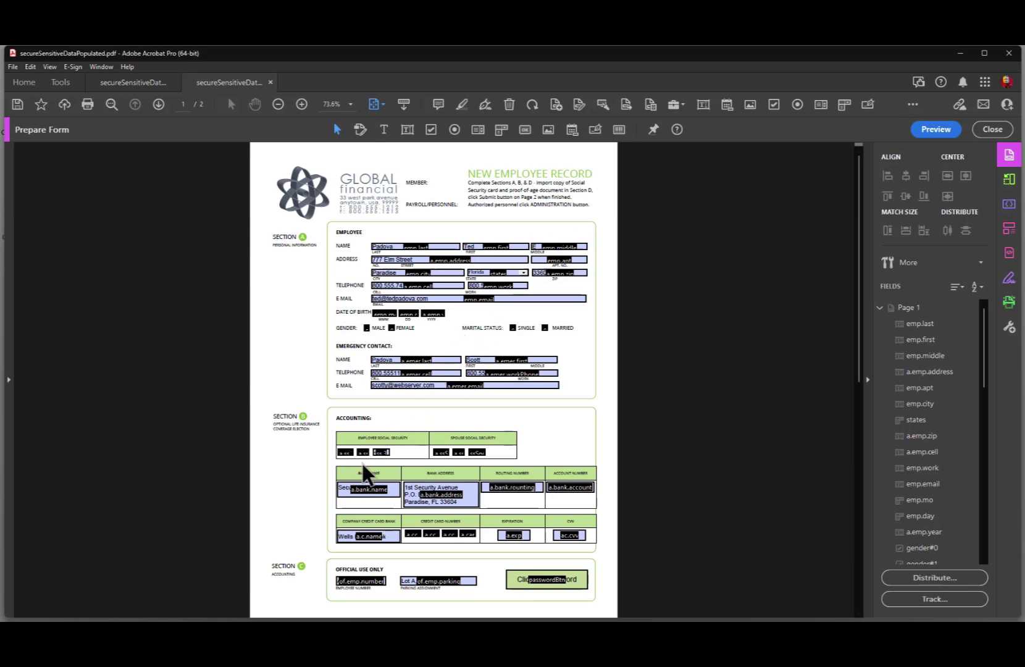
double_click(381, 453)
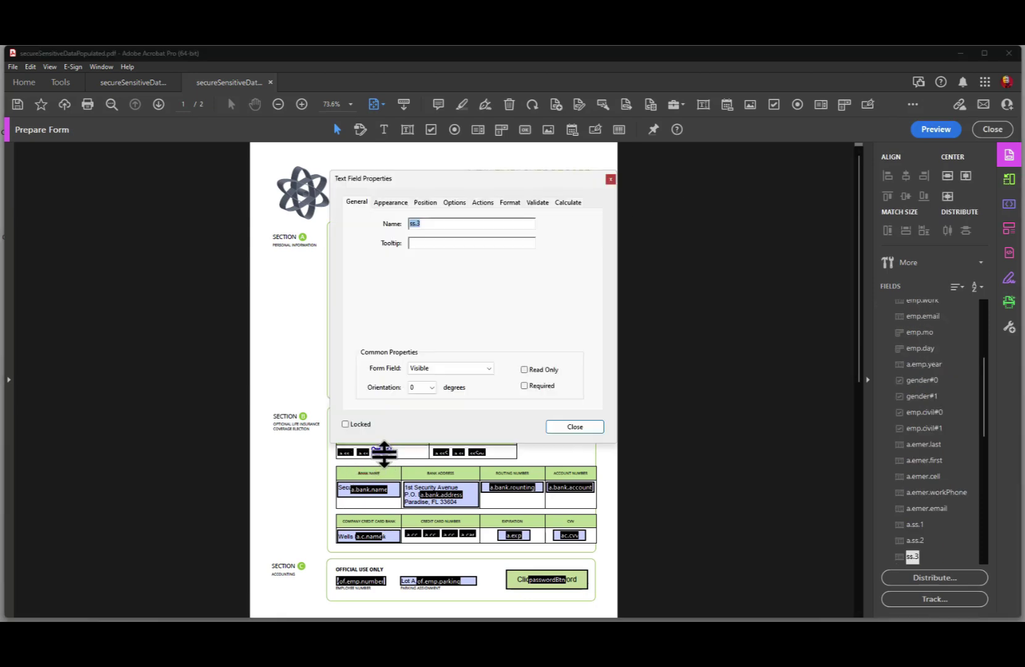
left_click(484, 203)
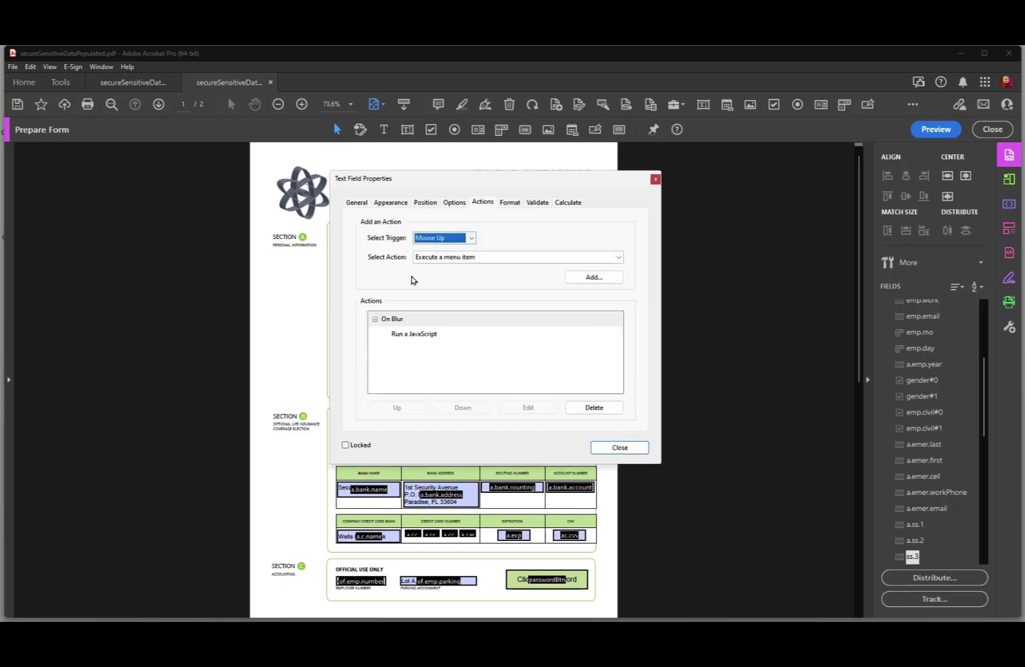
left_click_drag(489, 178, 719, 196)
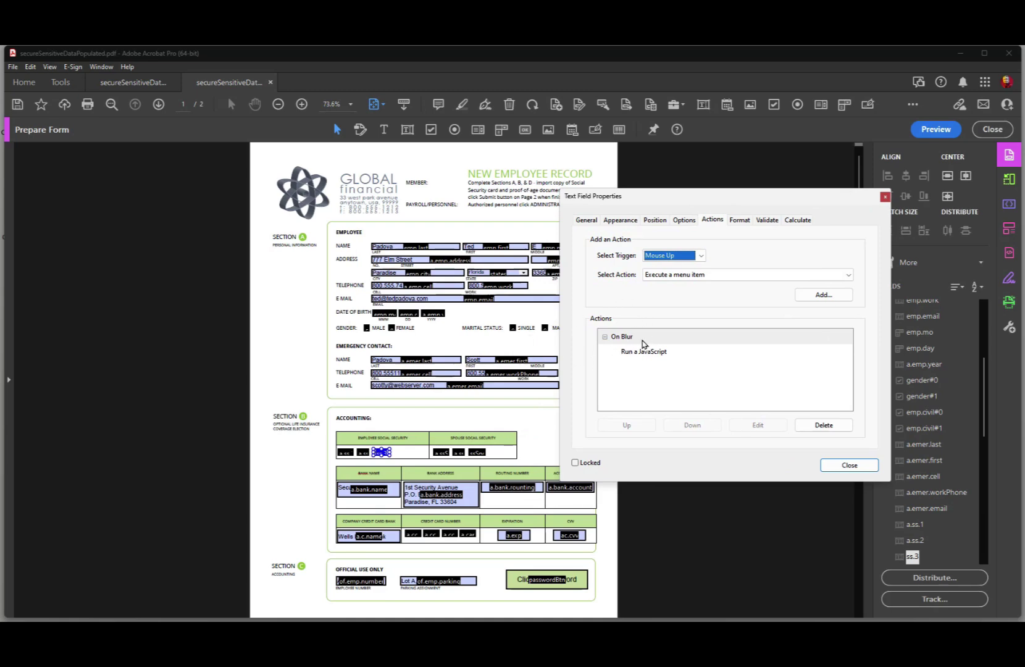
left_click(701, 256)
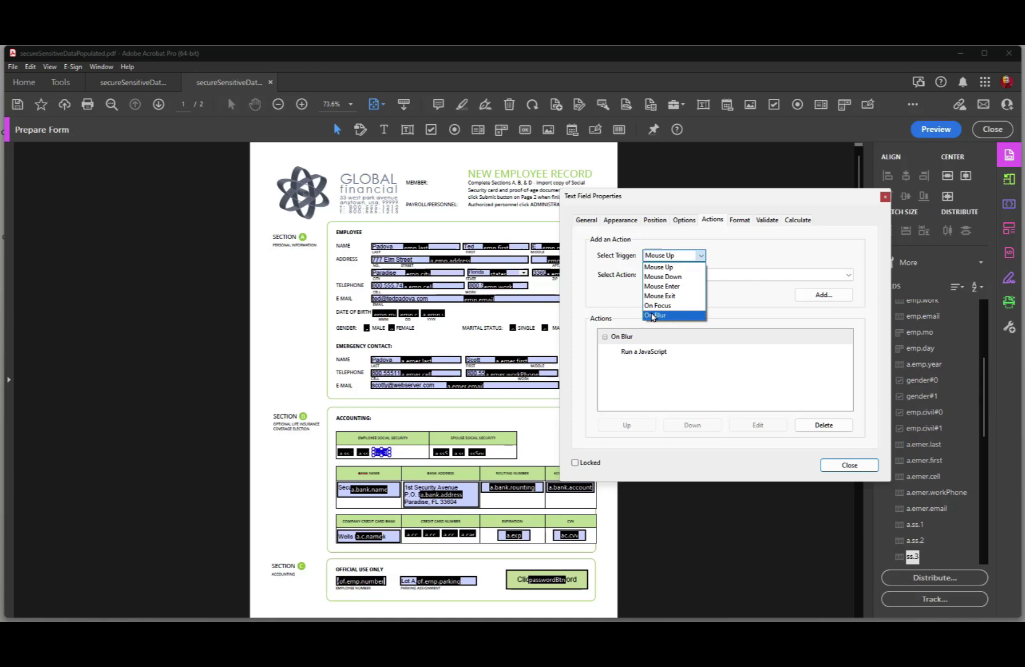
left_click(629, 364)
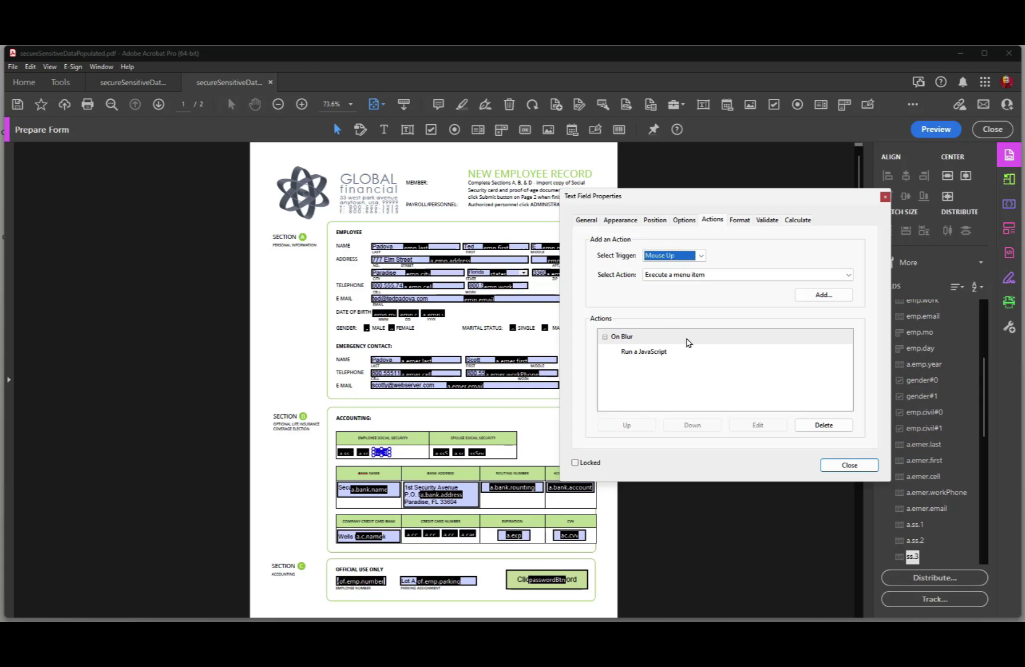
left_click(661, 353)
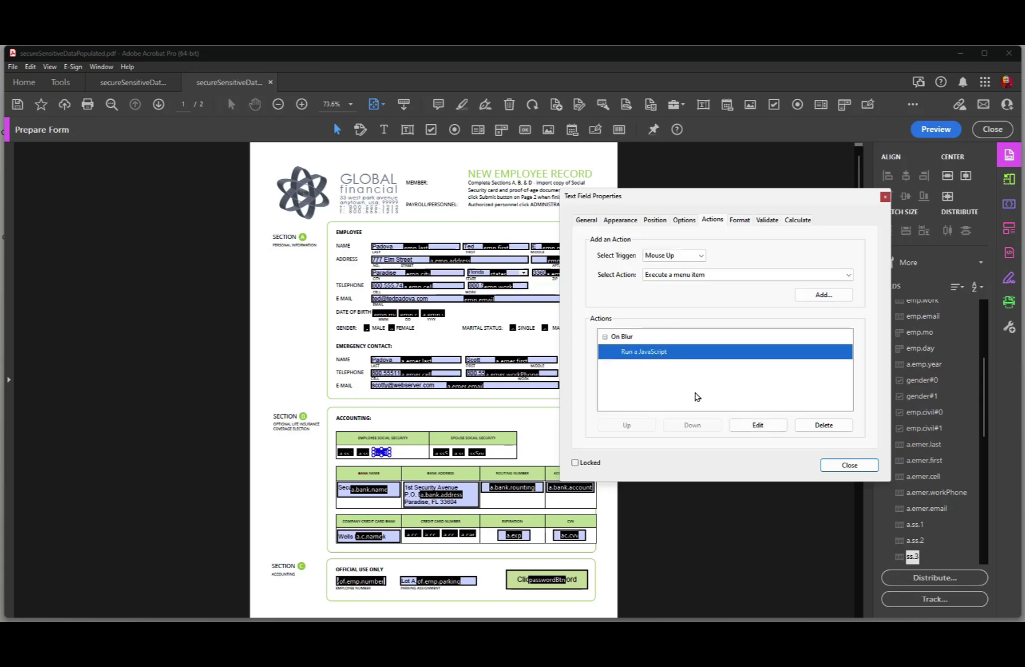
left_click(750, 422)
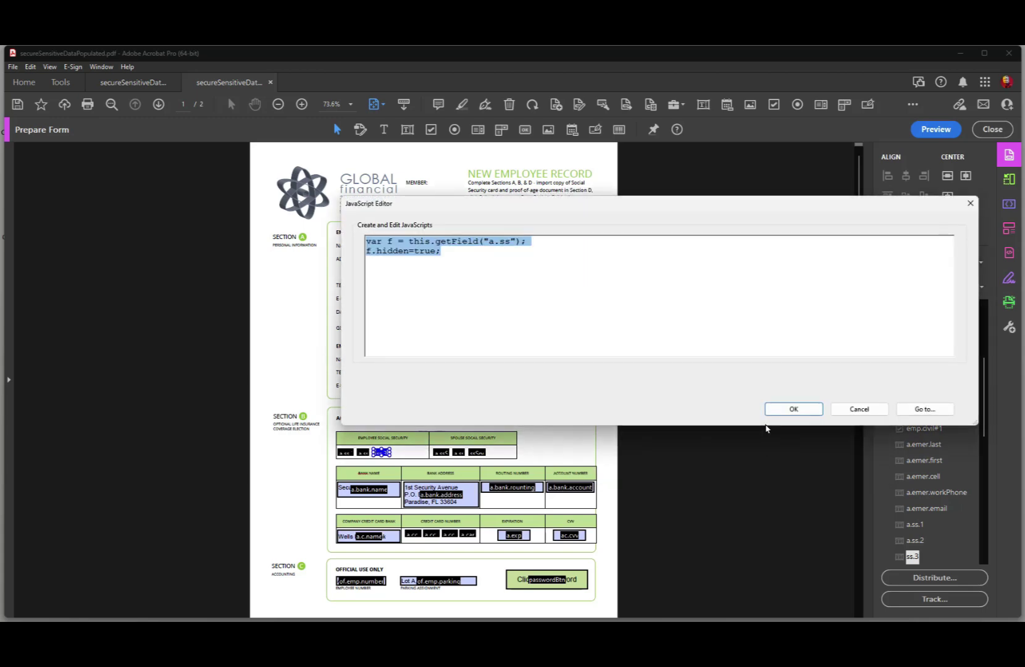
left_click_drag(667, 206, 832, 153)
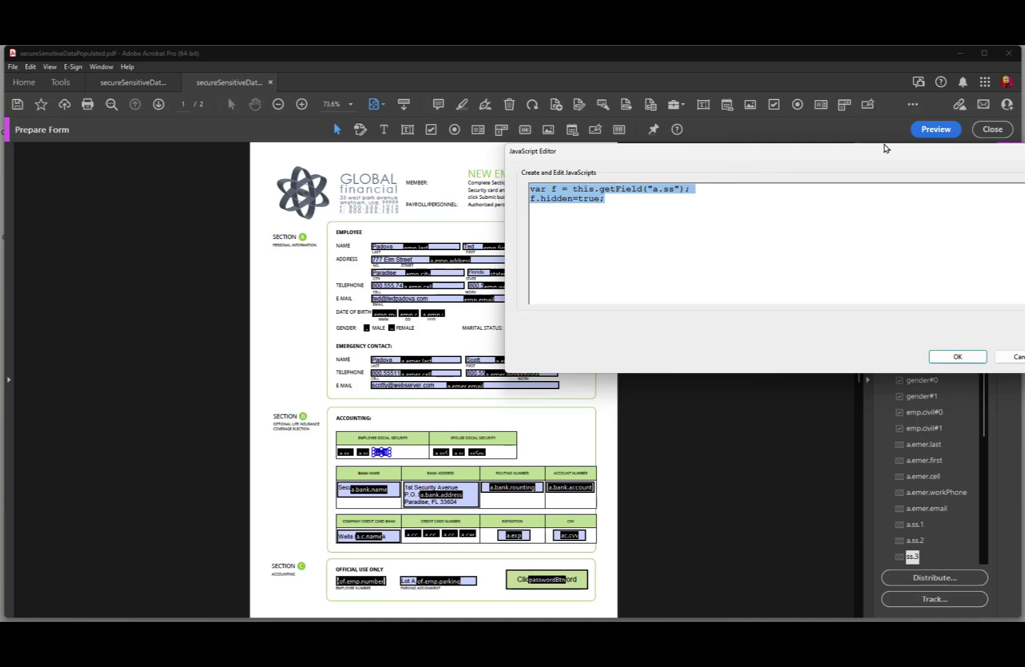
left_click_drag(881, 153, 742, 143)
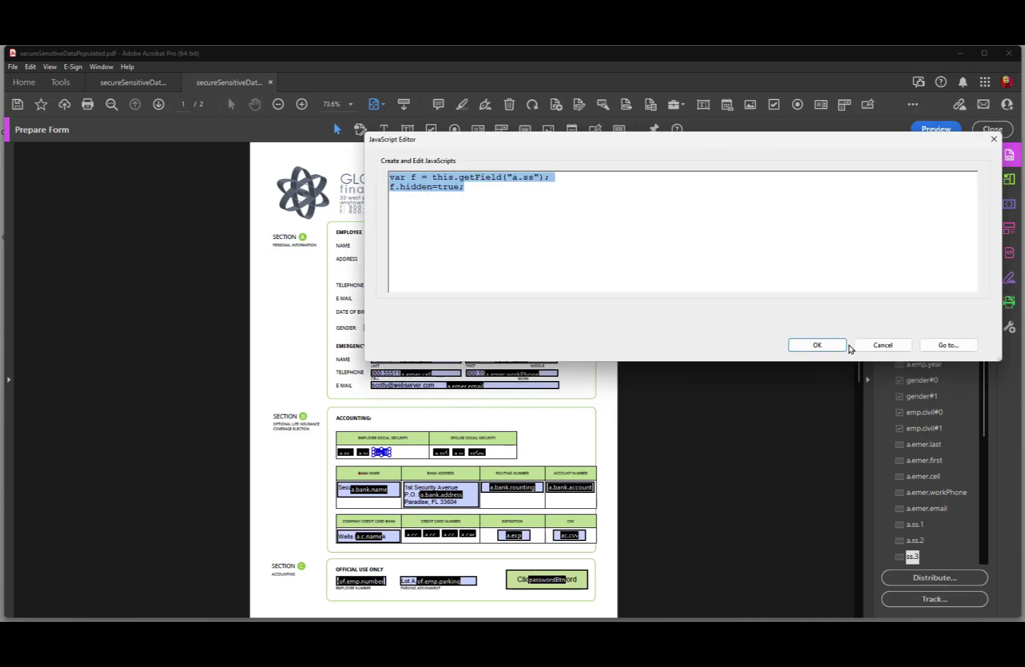
left_click(812, 344)
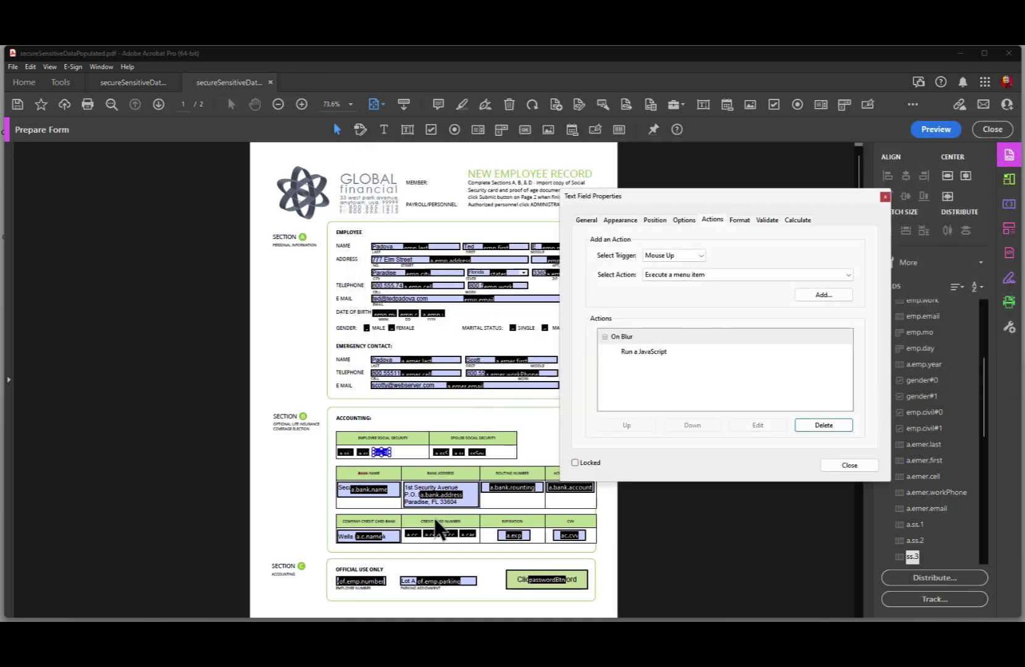
- Inspect the a.card On Blur JavaScript that hides a.cc, then close the editor and properties
left_click(468, 535)
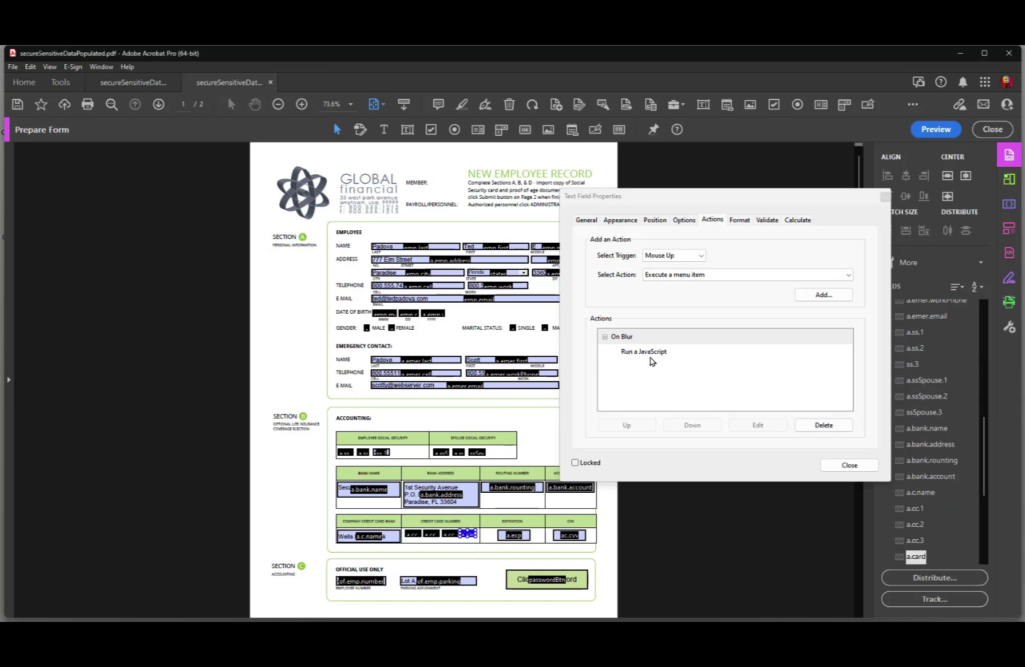
left_click(649, 352)
left_click(757, 426)
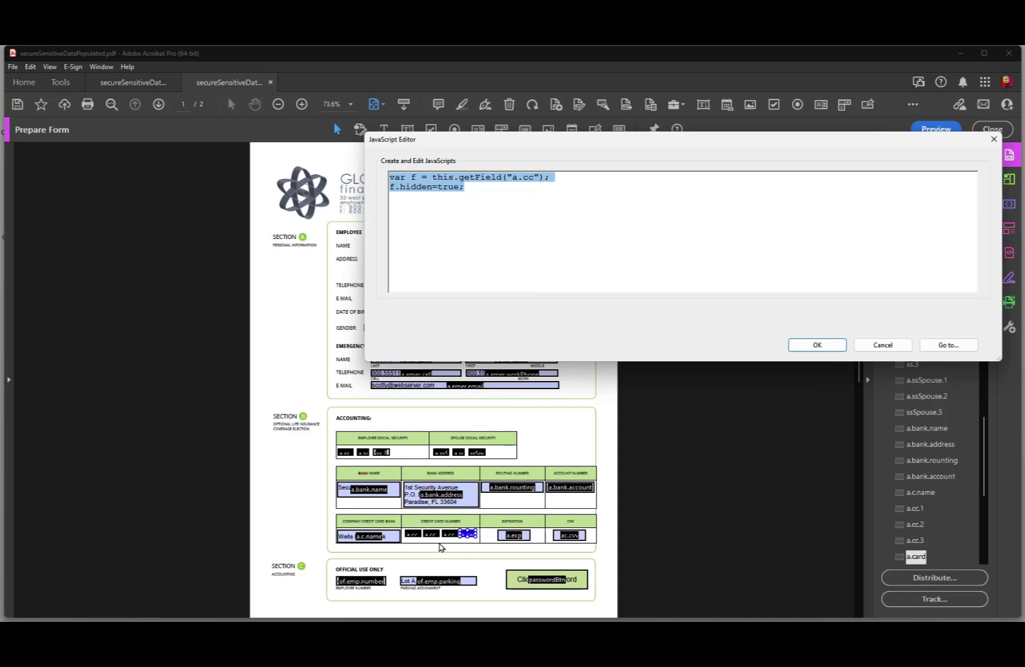
left_click(893, 347)
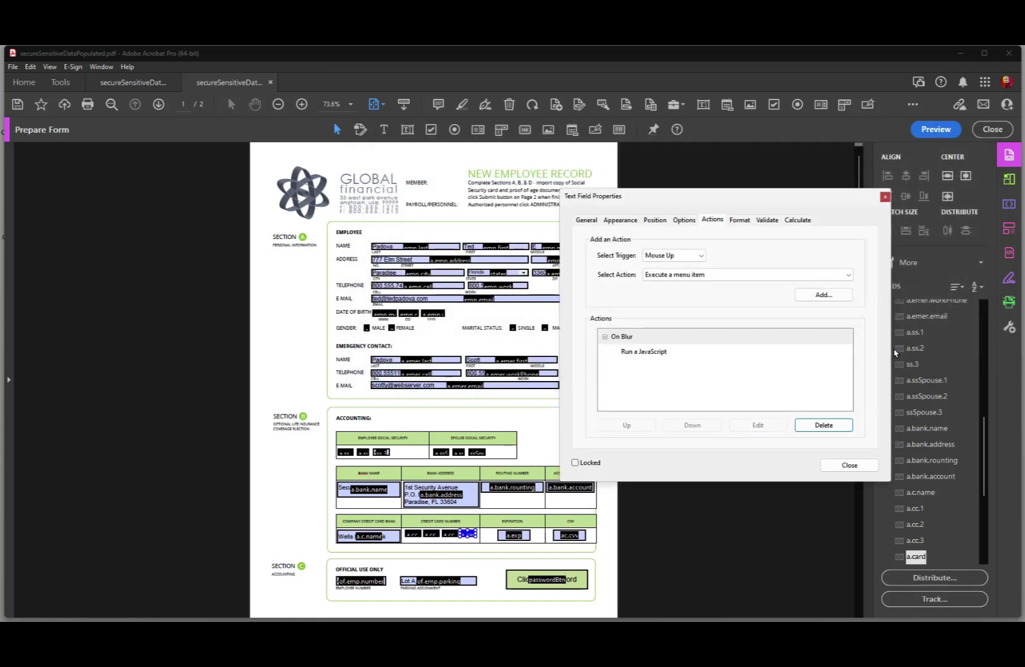
left_click(841, 468)
left_click(683, 367)
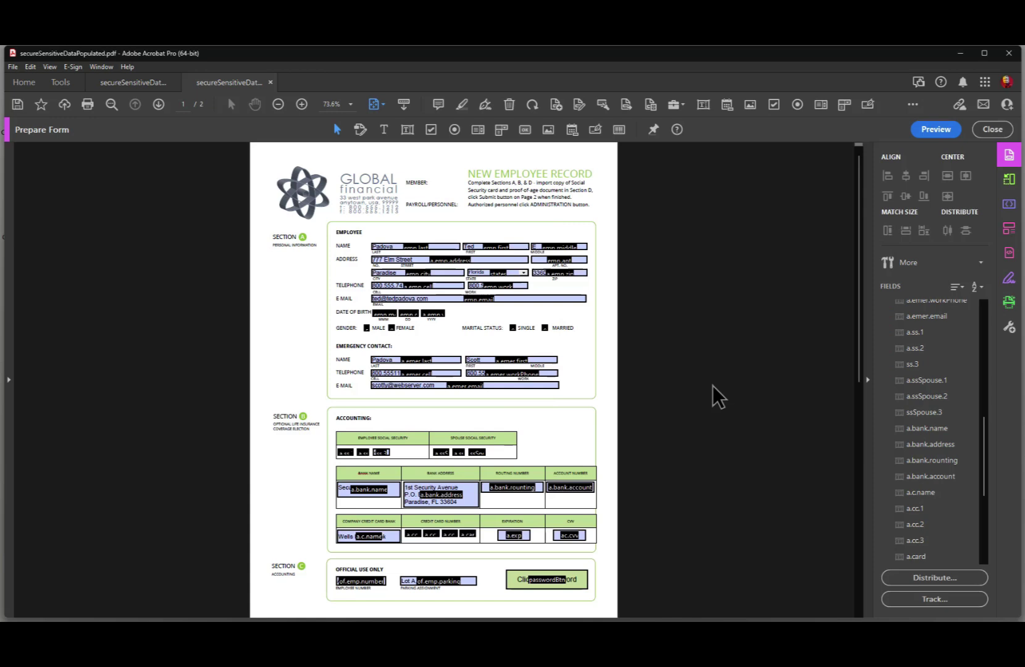
scroll(713, 385, "down", 2)
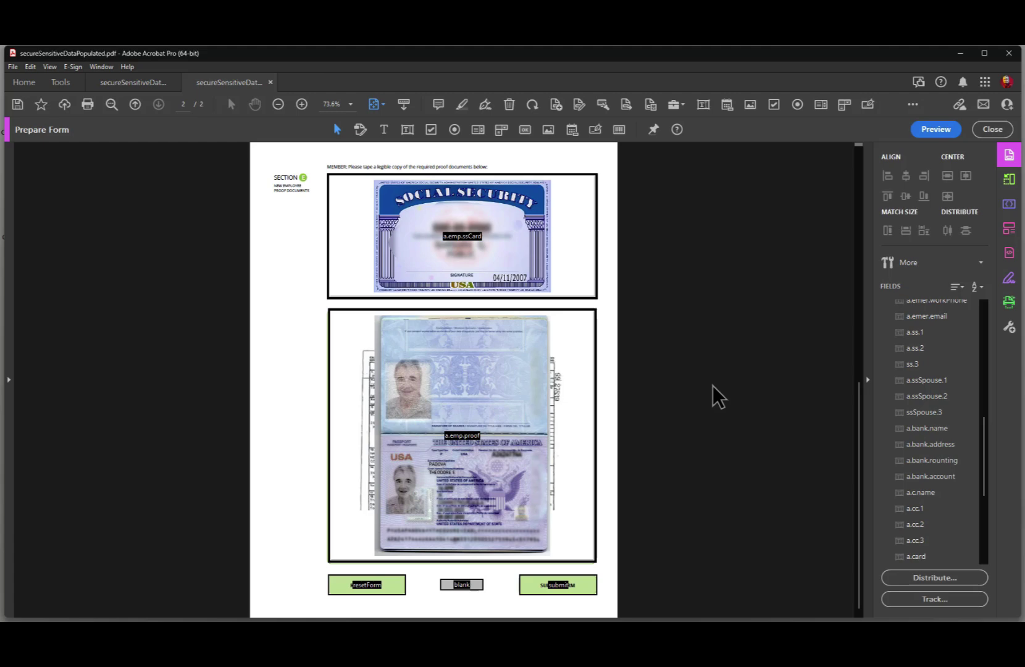
scroll(712, 386, "up", 2)
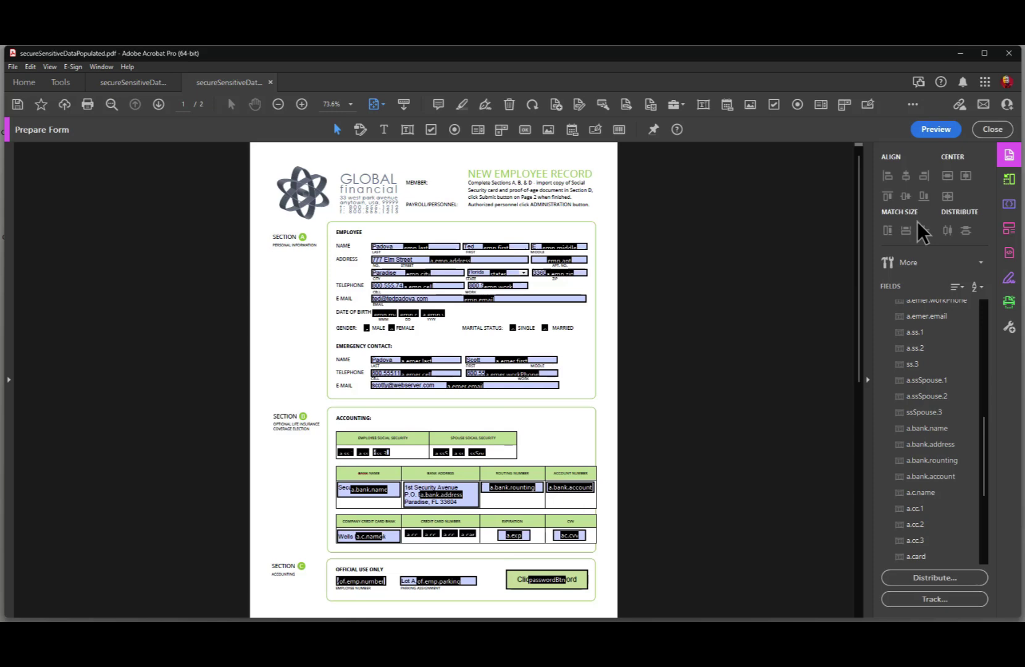
- Open the passwordBtn Mouse Up JavaScript that prompts for a password and unhides the a fields
left_click(339, 496)
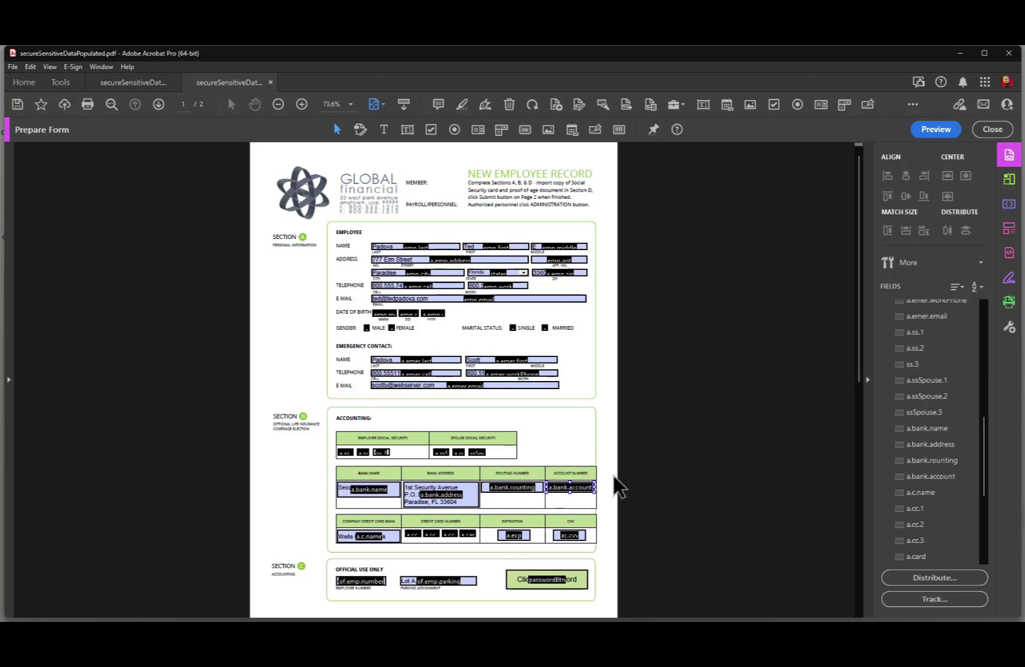
left_click(485, 580)
left_click(563, 569)
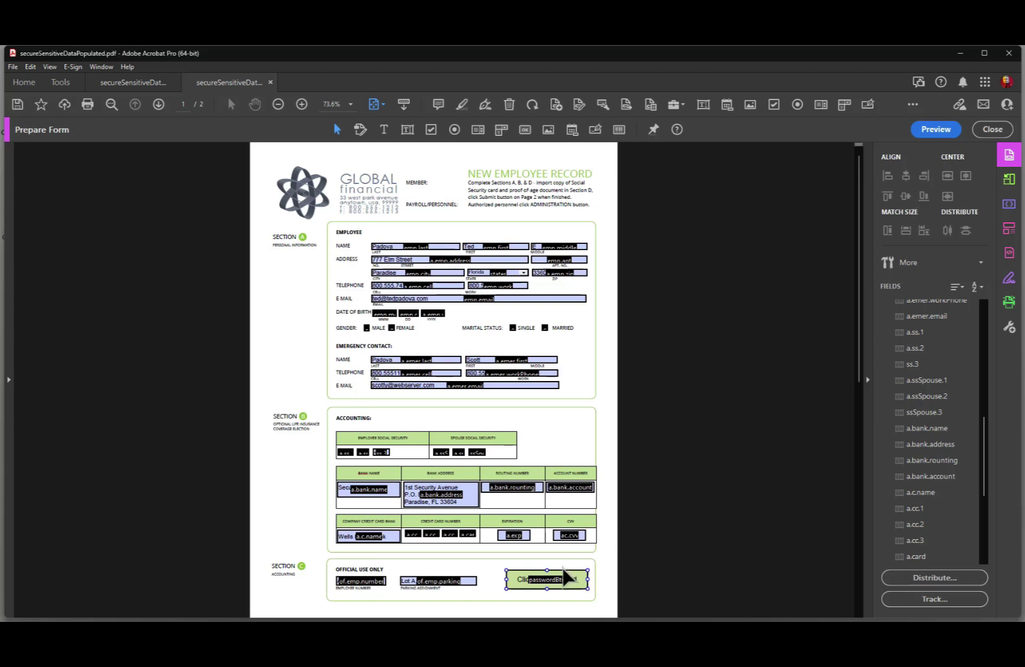
left_click(536, 586)
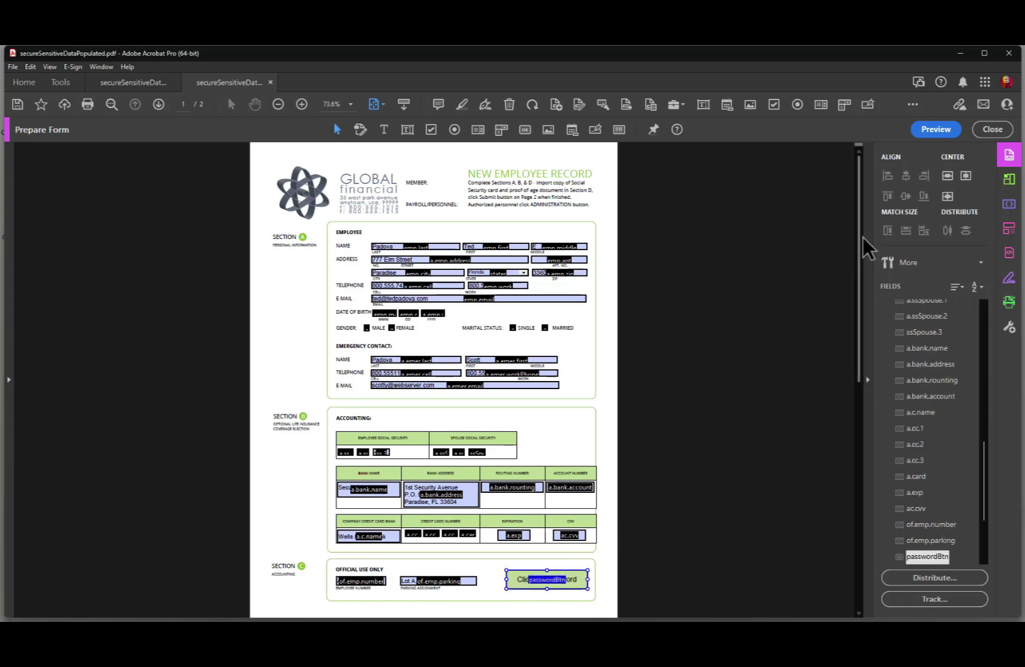
double_click(548, 585)
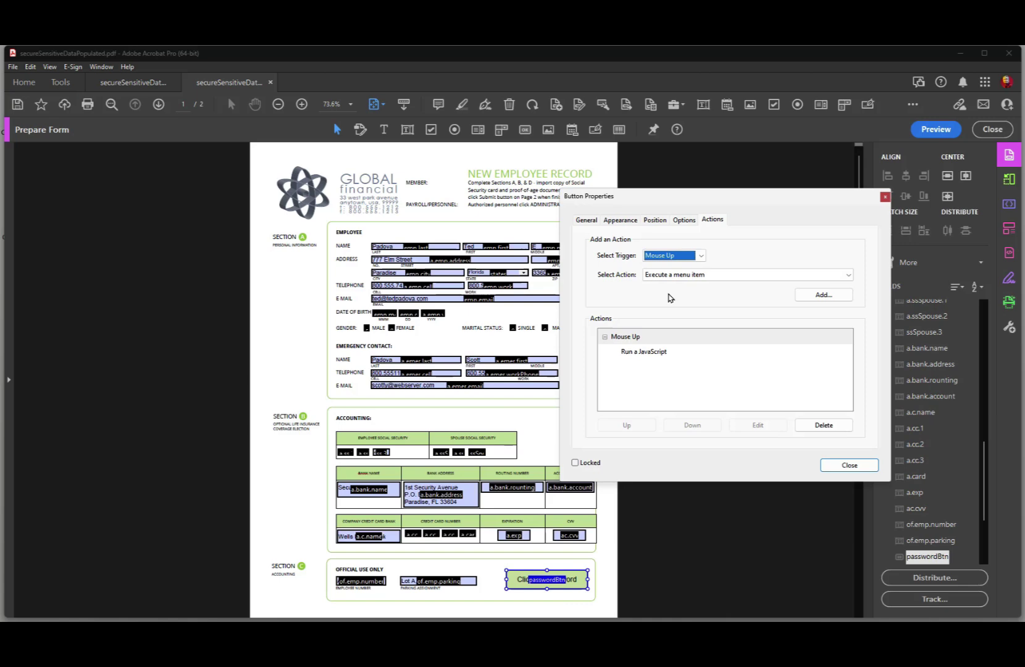
left_click(651, 354)
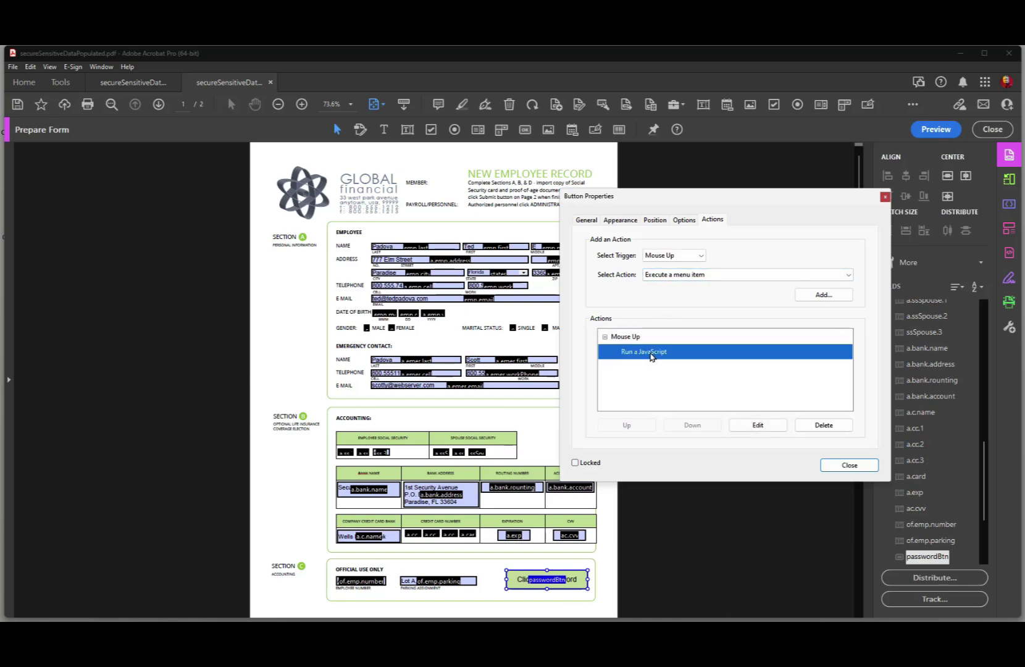
left_click(758, 424)
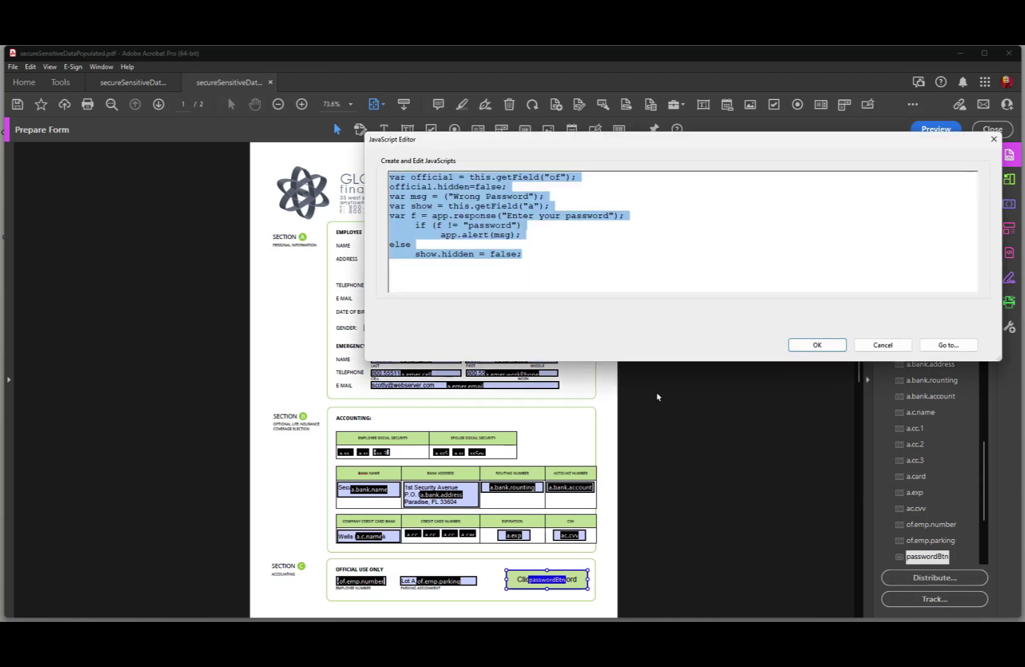
- Close the passwordBtn script editor and switch to Preview to see the live form
left_click_drag(682, 149, 709, 230)
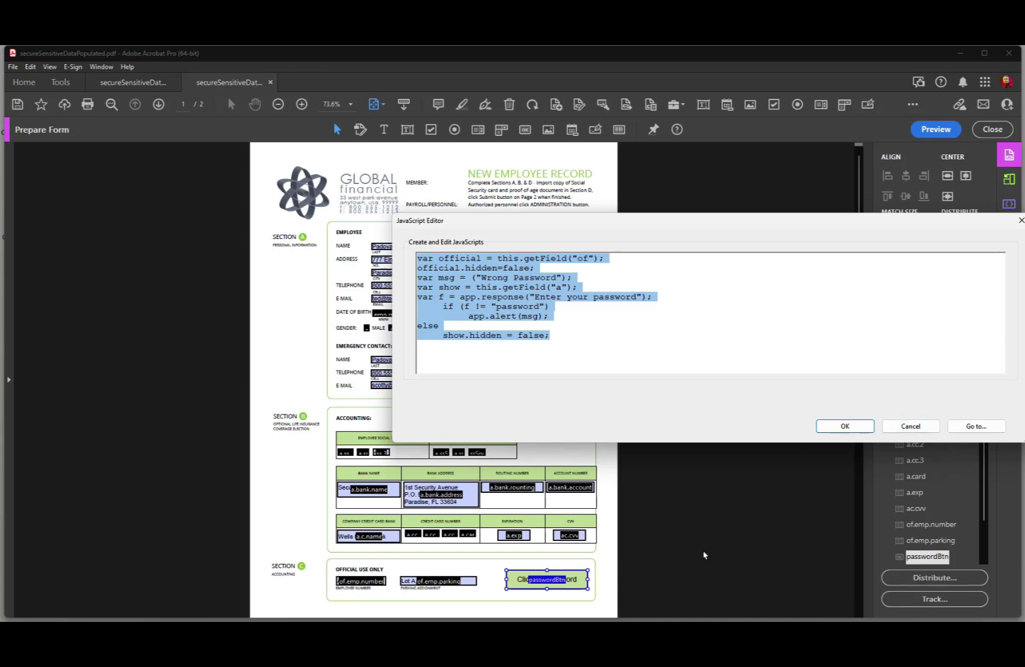
left_click(910, 426)
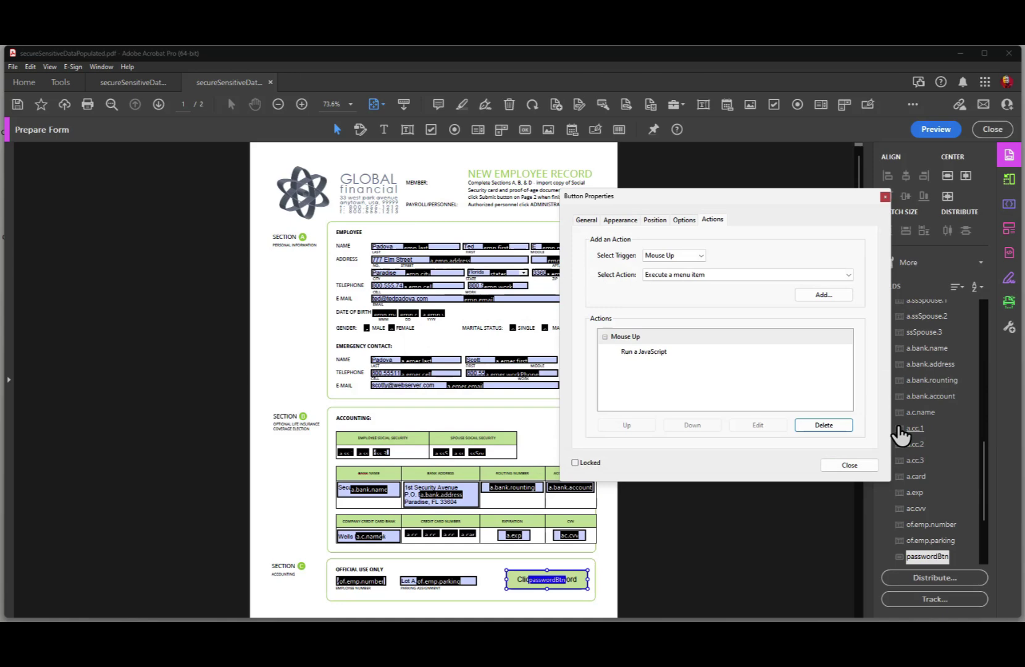
left_click(932, 128)
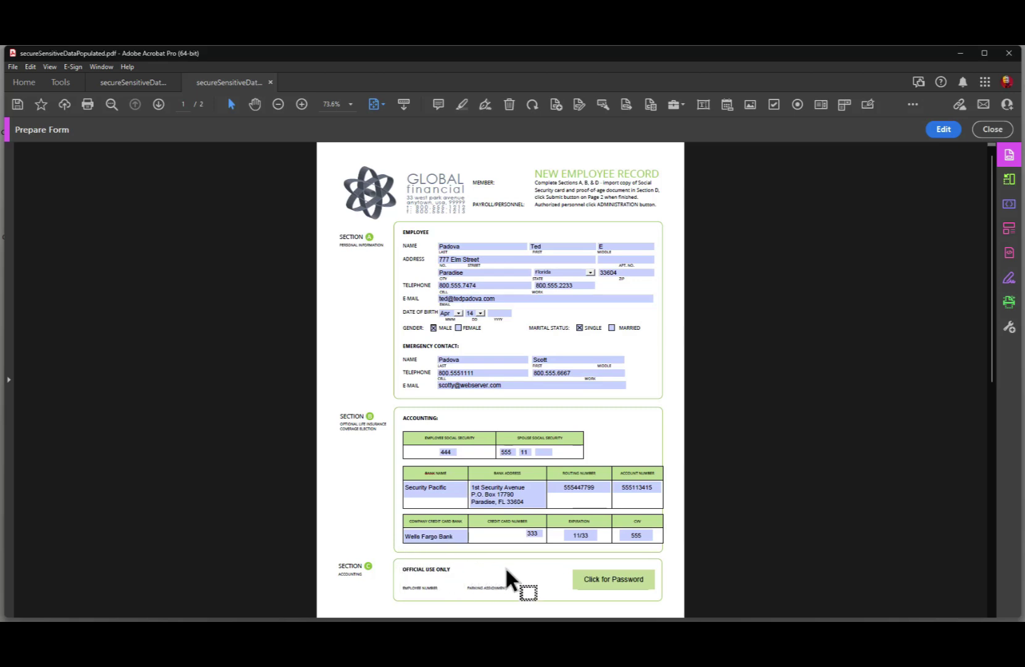
- Return to form editing and reopen the Click for Password button's Mouse Up JavaScript
left_click(939, 129)
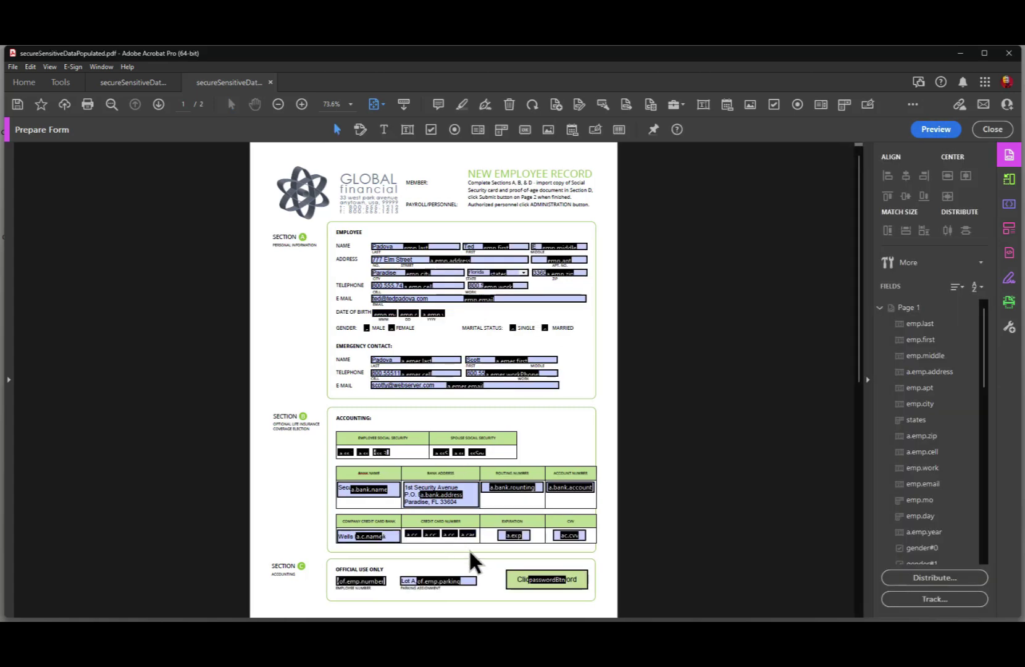
left_click(520, 581)
double_click(522, 582)
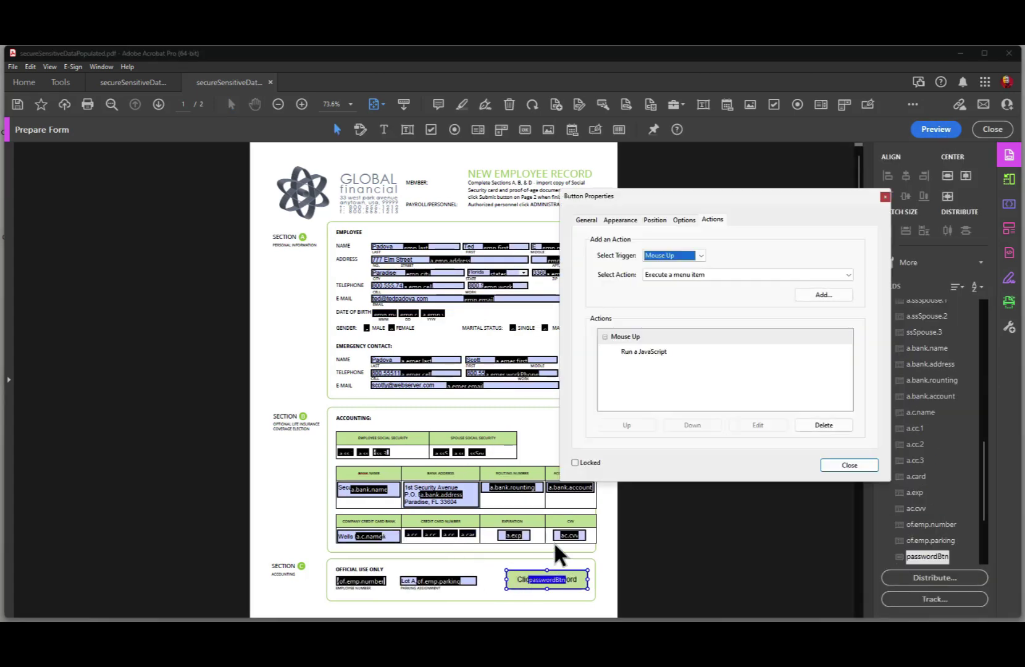
left_click(659, 357)
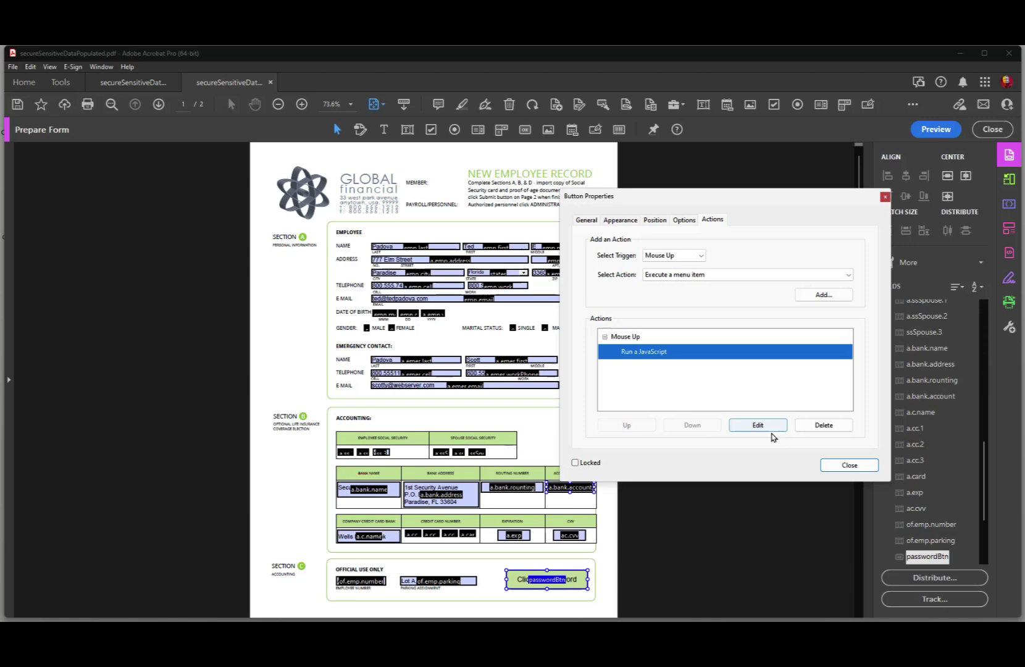
left_click(758, 425)
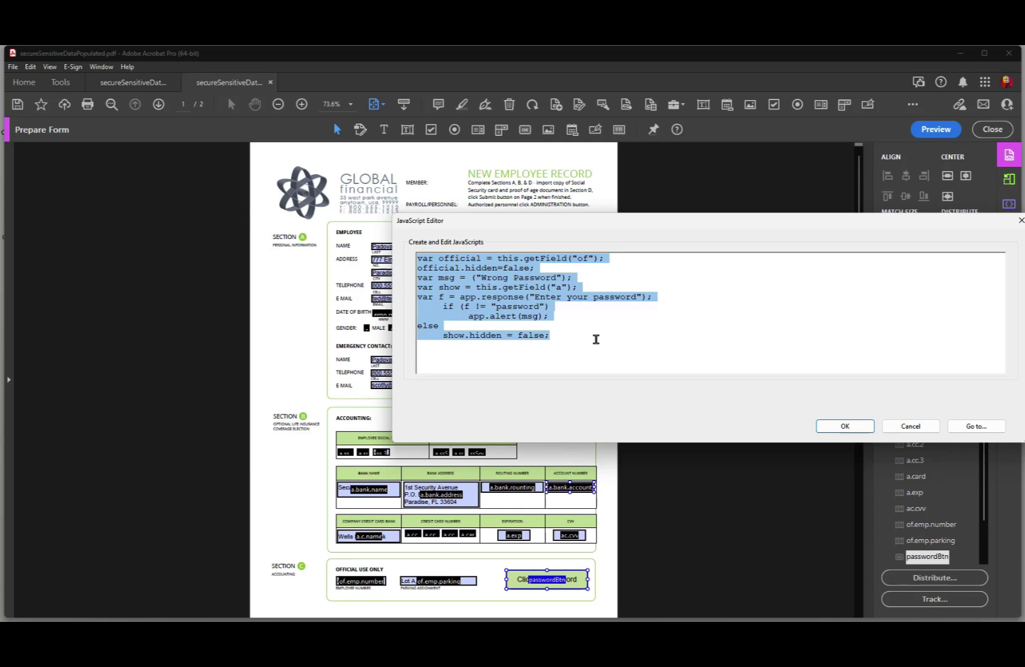
- Read the script's password check line and accept the script unchanged with OK
left_click(496, 305)
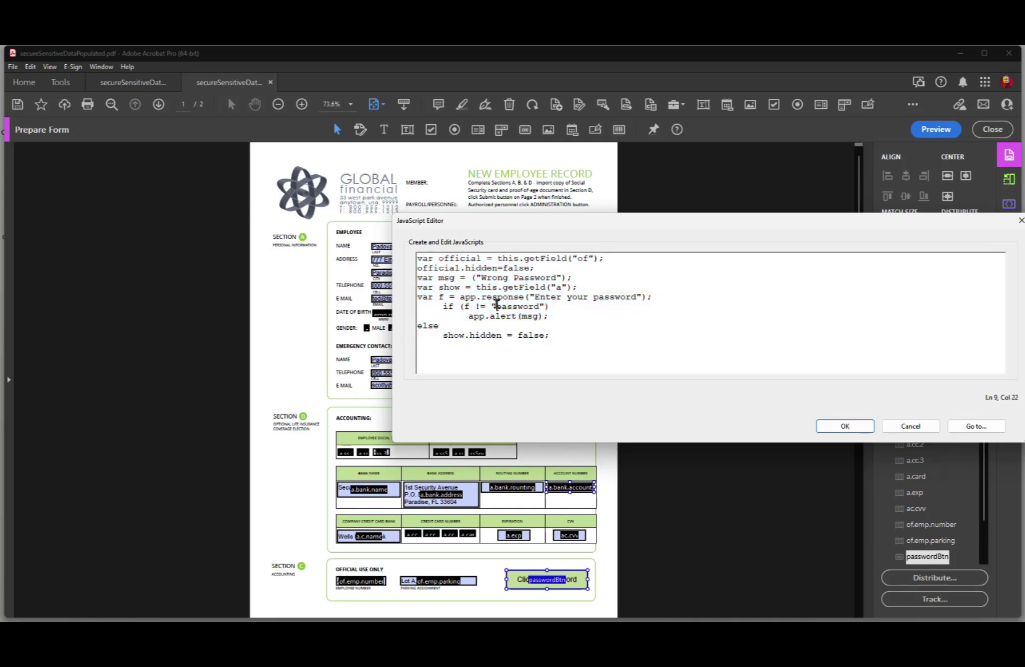
left_click_drag(497, 304, 540, 306)
left_click(573, 299)
left_click_drag(595, 229, 857, 183)
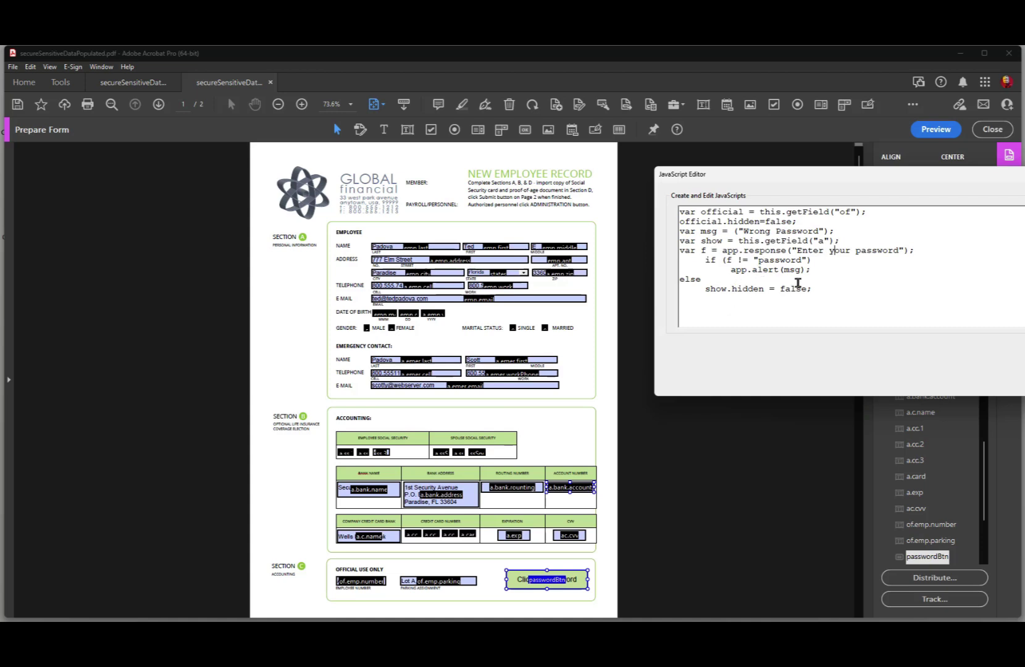
left_click_drag(817, 176, 527, 178)
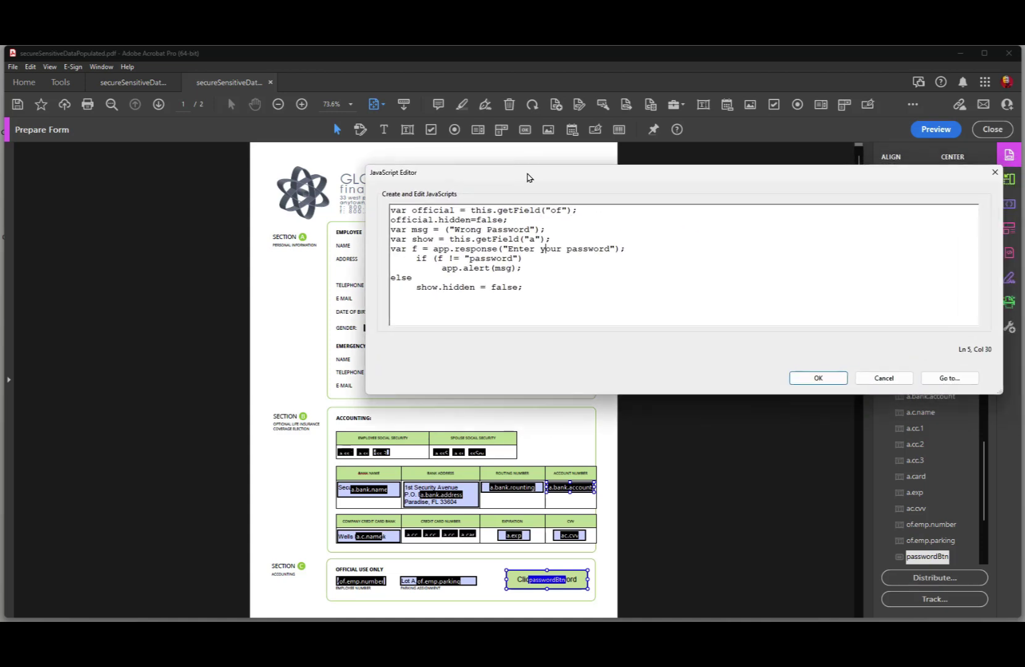
left_click(829, 379)
- Preview the form, try a wrong password in the Click for Password prompt, and dismiss the alert
left_click(936, 129)
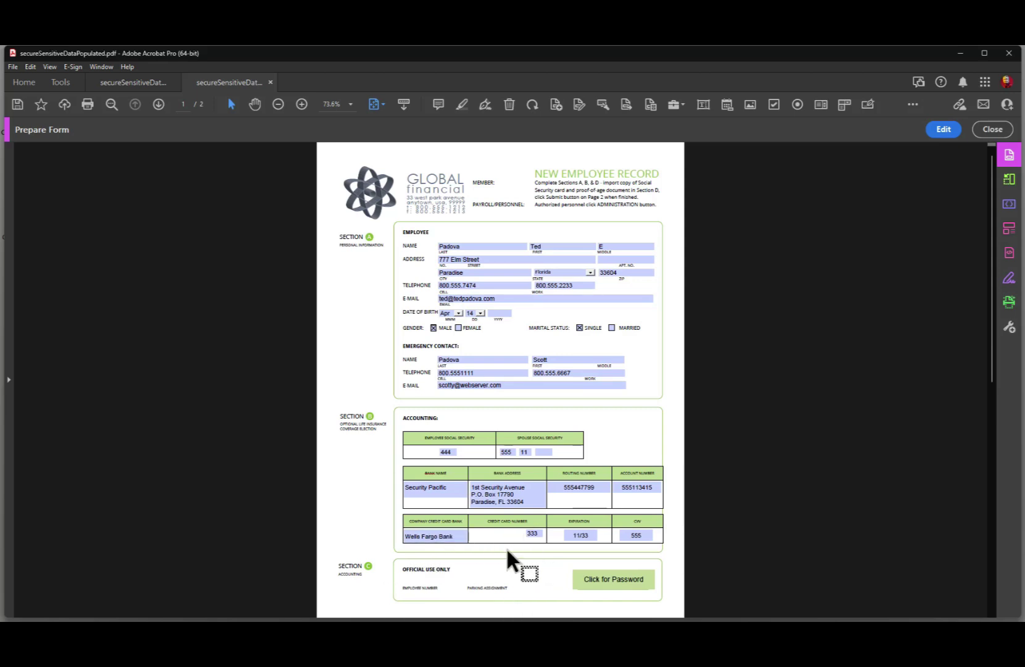
left_click(614, 584)
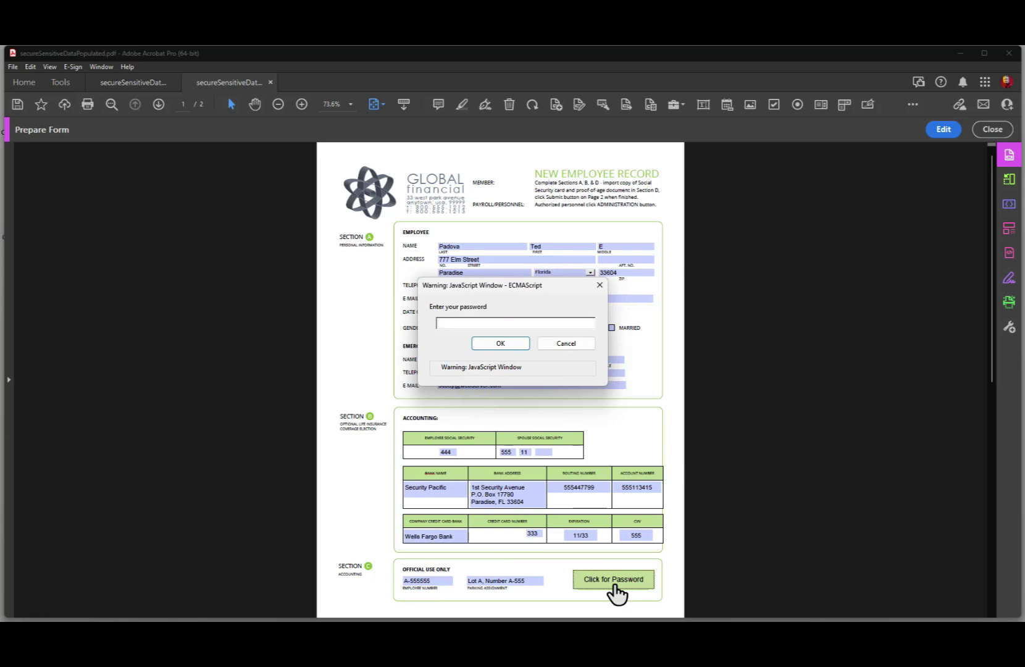
type("PAS")
left_click_drag(488, 322, 354, 302)
type("P")
type("word")
left_click(500, 343)
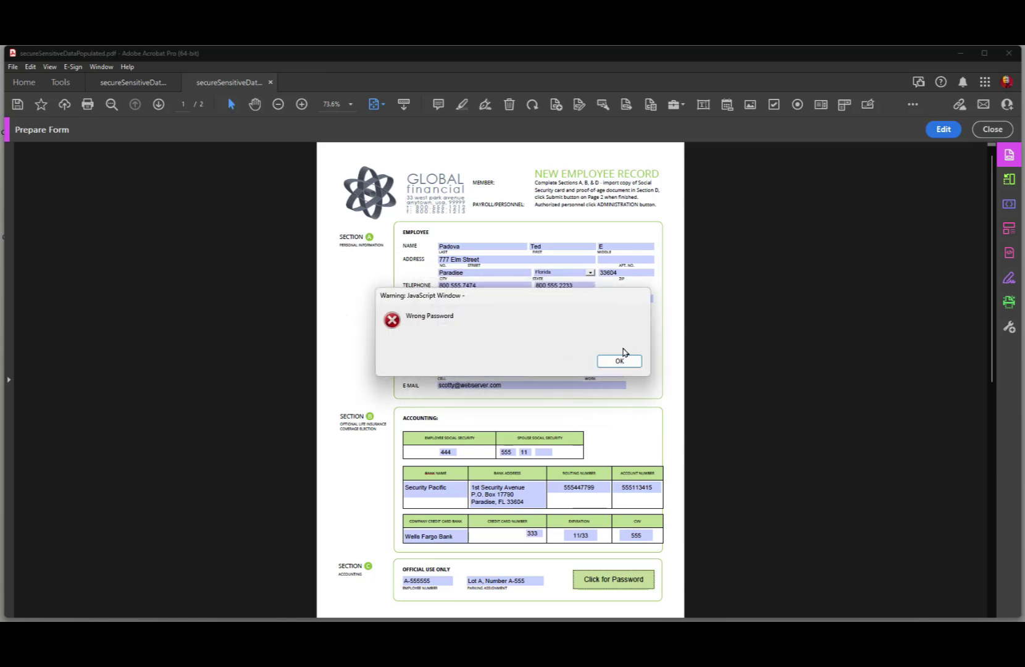
left_click(633, 361)
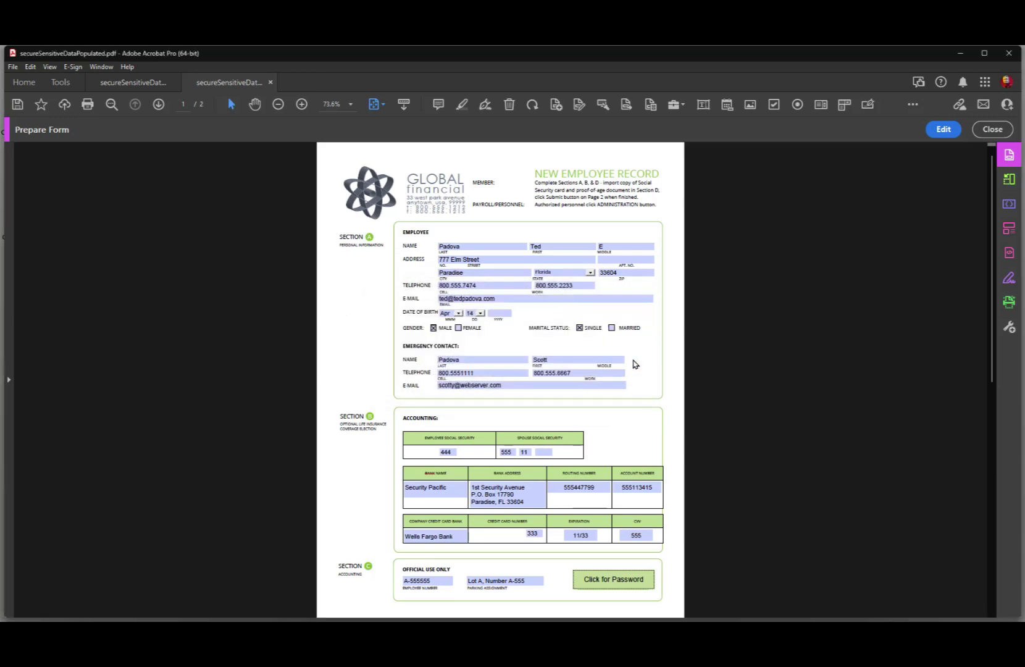
- Retry with the correct password so the hidden Social Security and card digits appear
left_click(619, 584)
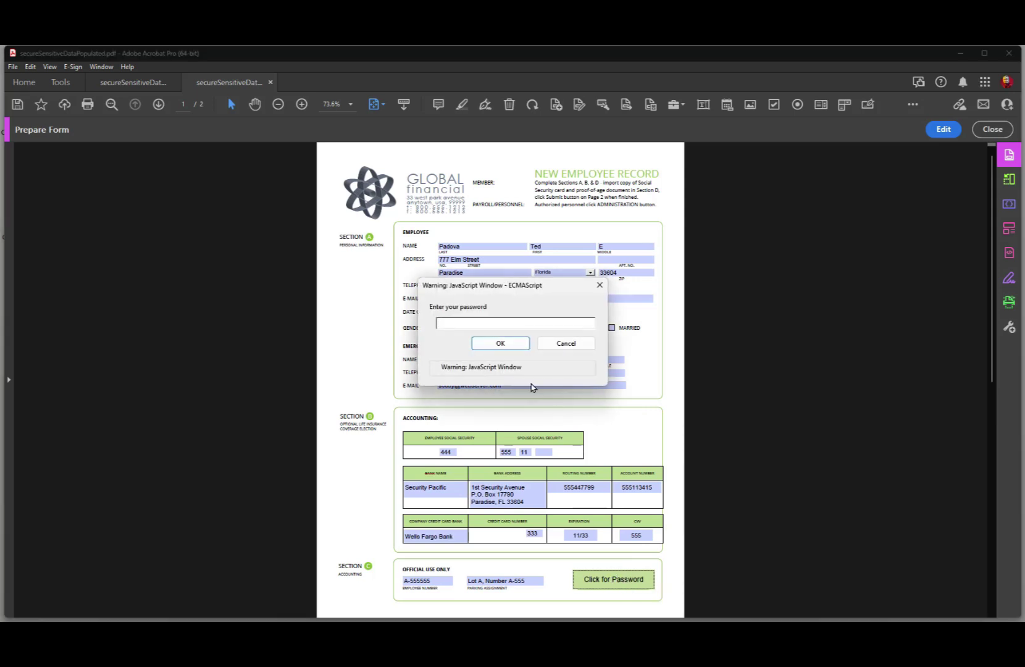
type("password")
left_click(502, 344)
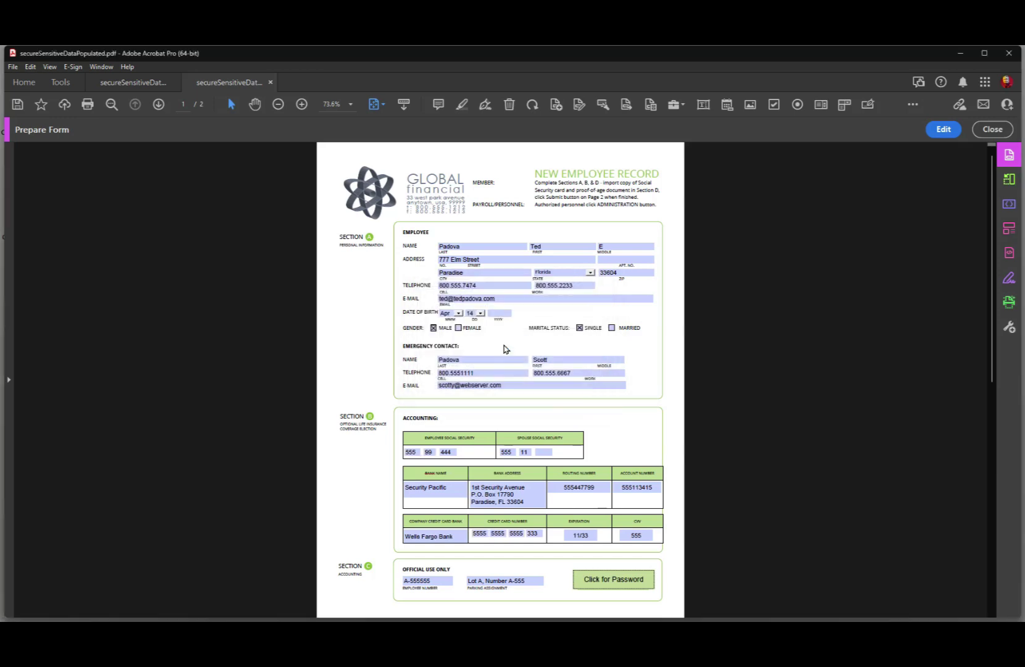
left_click(502, 578)
left_click(479, 532)
left_click(419, 491)
left_click_drag(397, 467, 522, 436)
- Open Document Properties with Ctrl+D and set the Security Method to Password Security
key("ctrl+d")
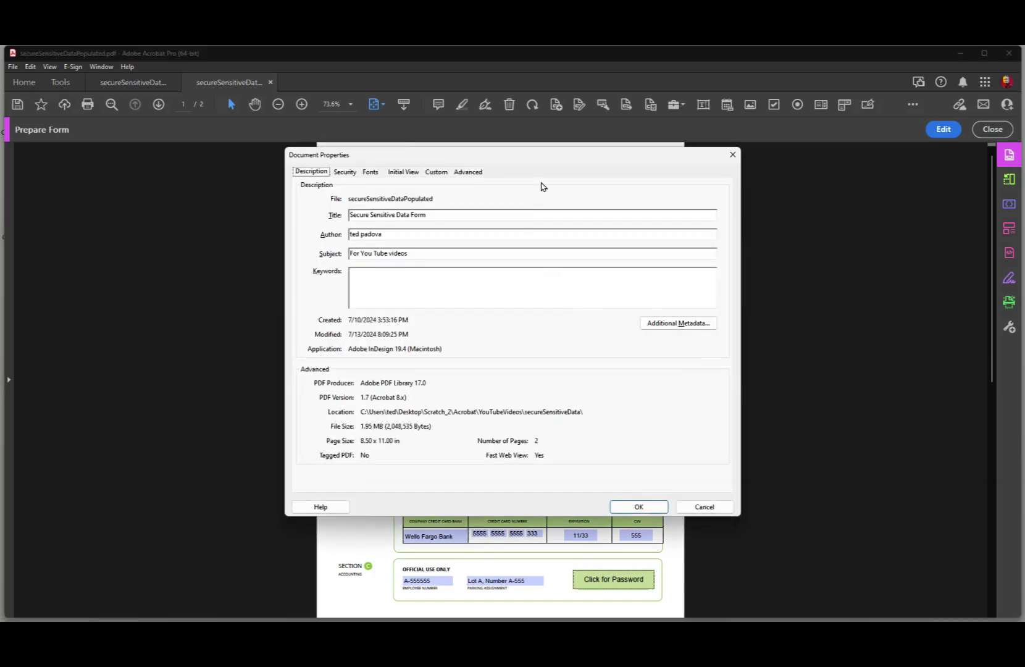
left_click_drag(554, 154, 533, 192)
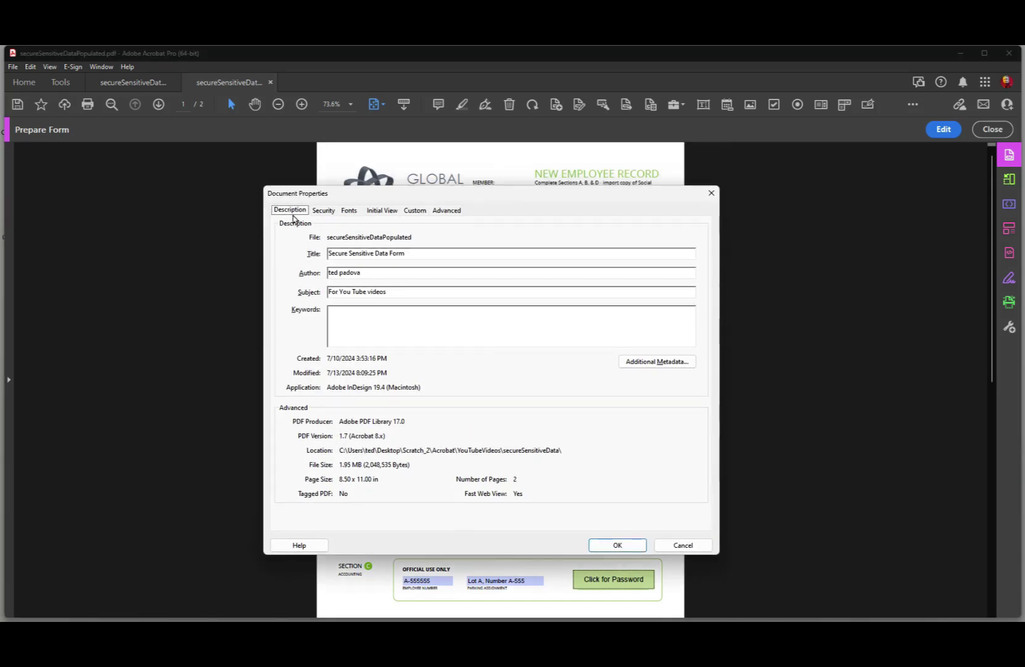
left_click(319, 213)
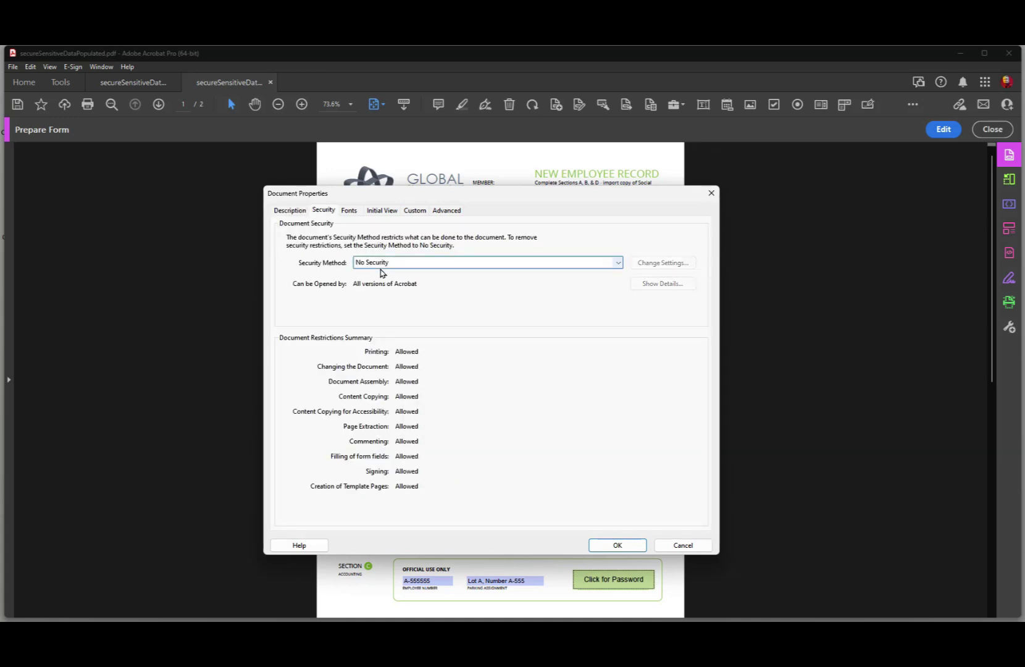
left_click(426, 264)
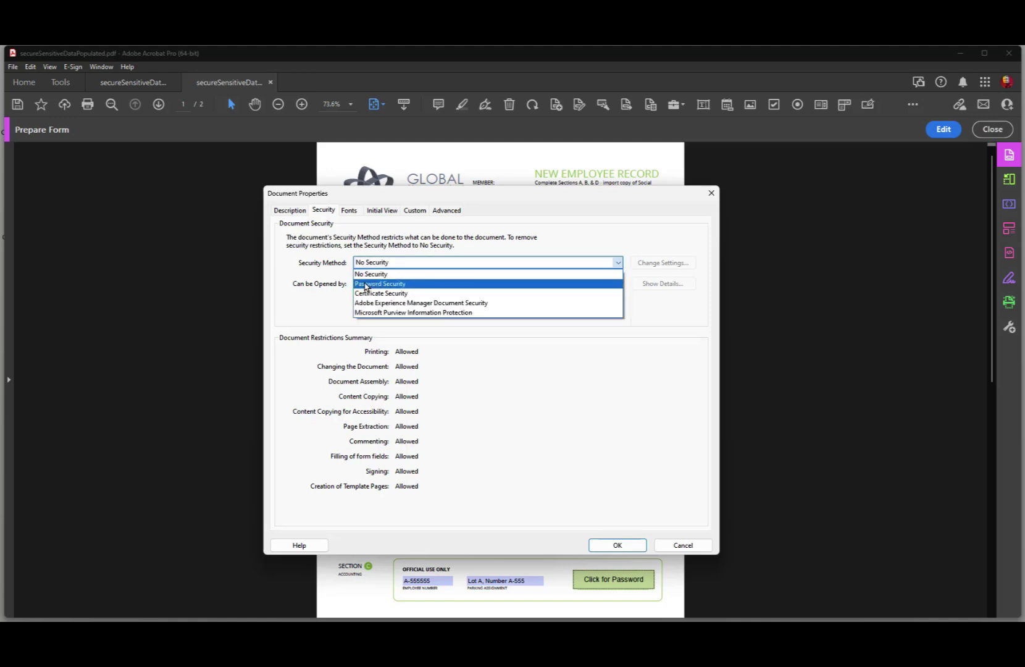
left_click(366, 286)
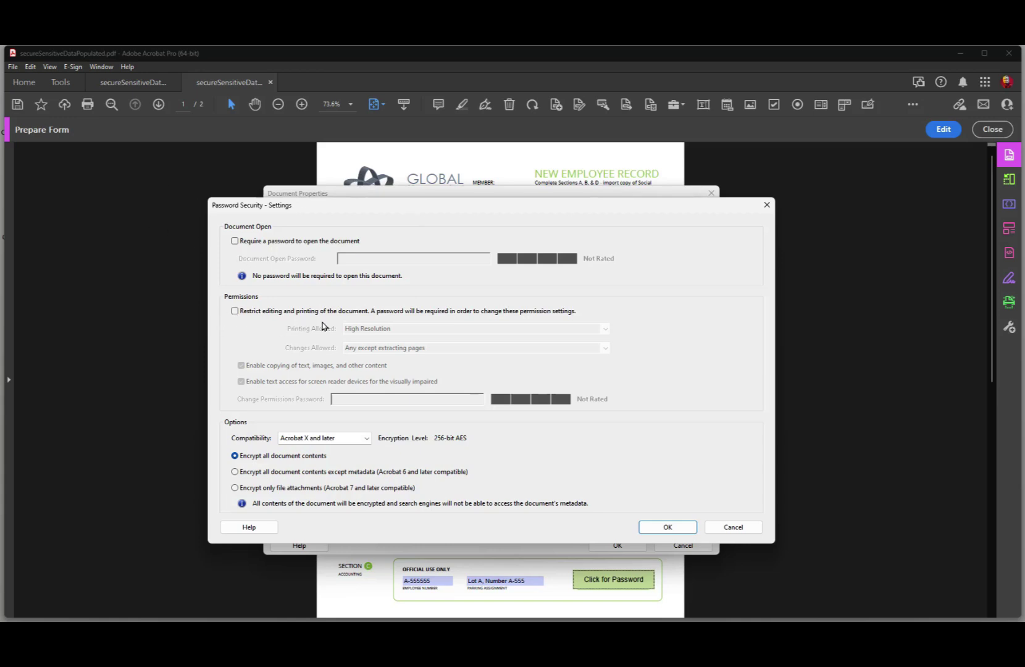
- Allow only High Resolution printing and filling in form fields, and enter a permissions password
left_click(236, 312)
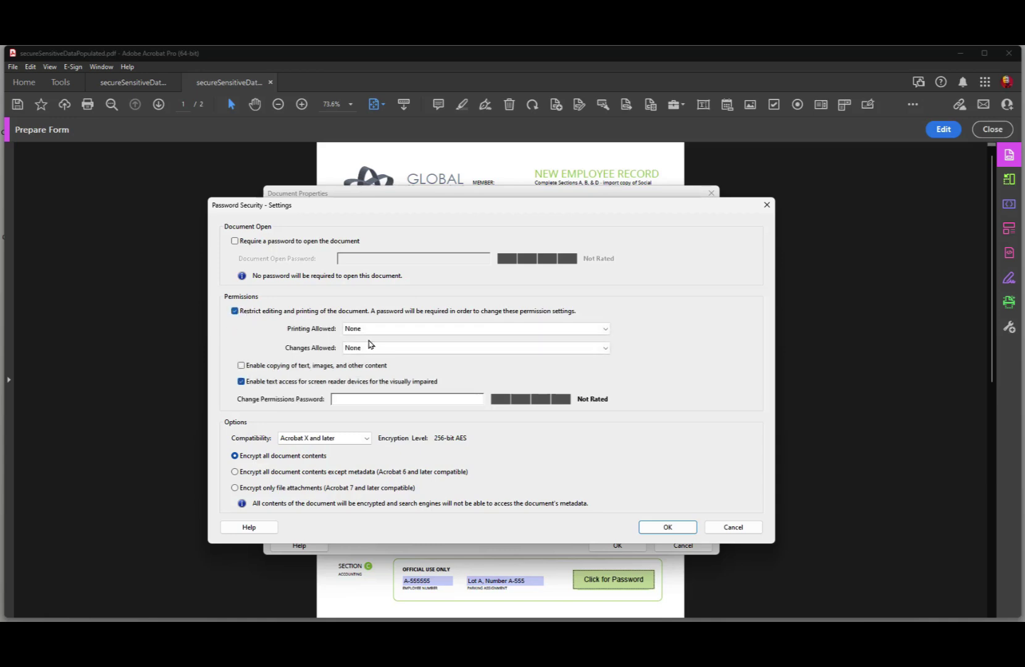
left_click(391, 329)
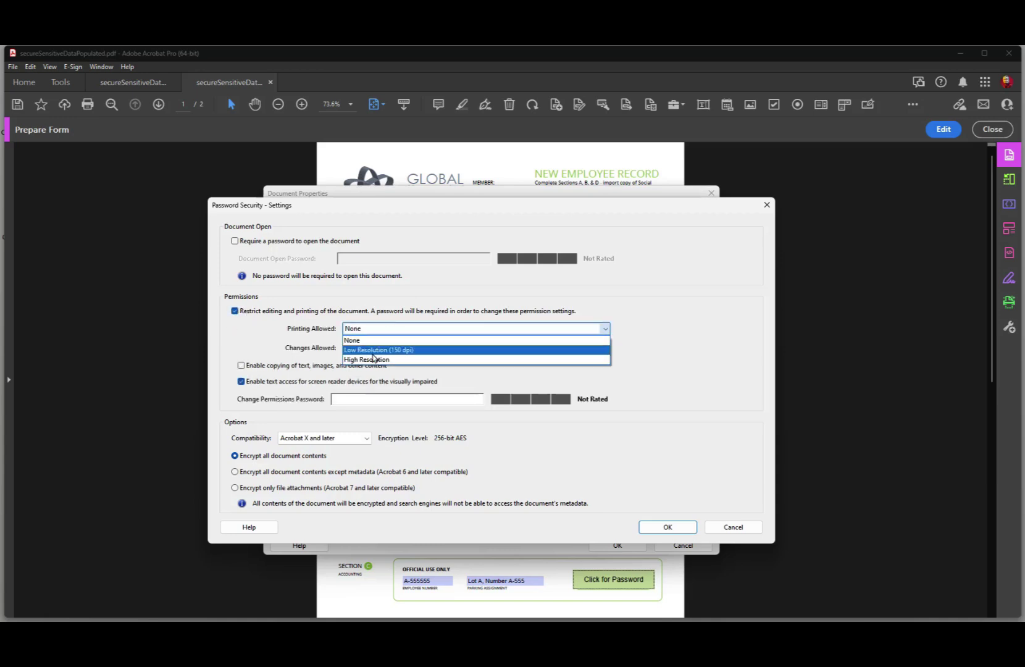
left_click(373, 360)
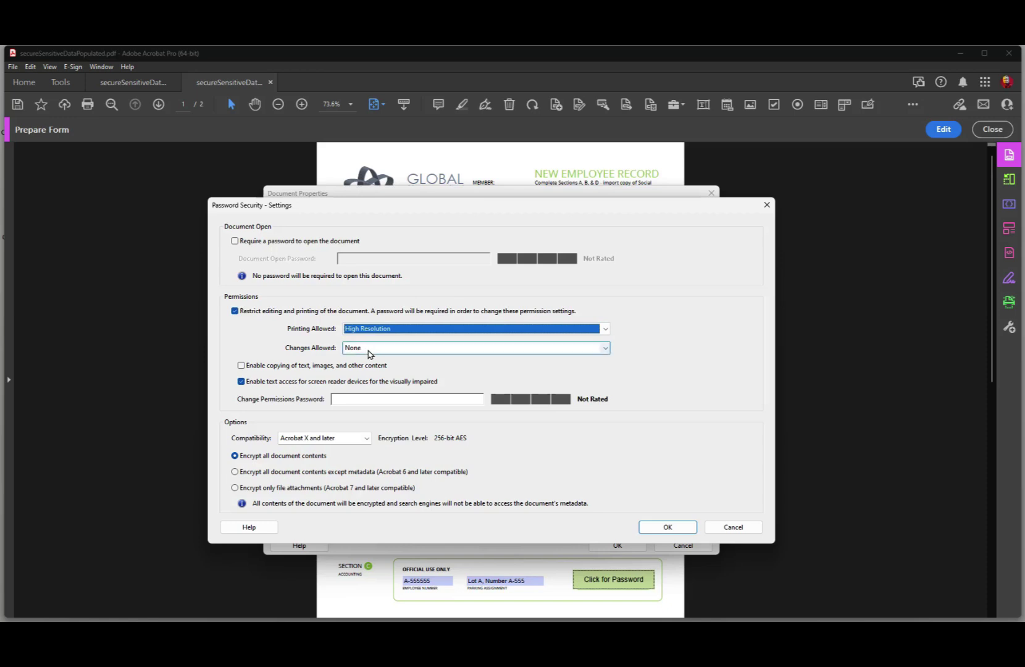
left_click(369, 349)
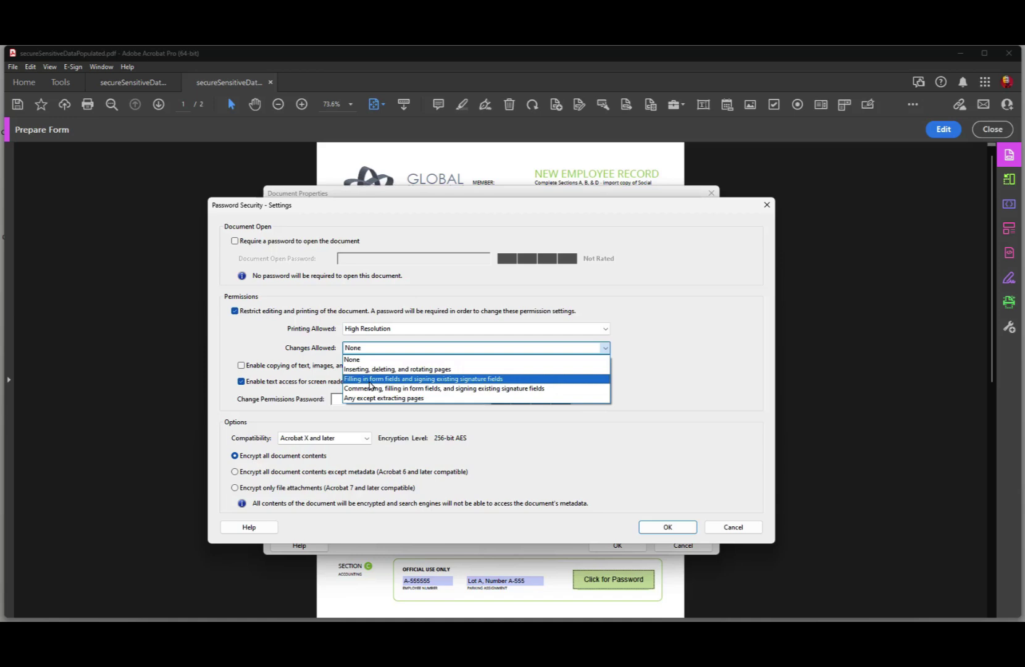
left_click(370, 379)
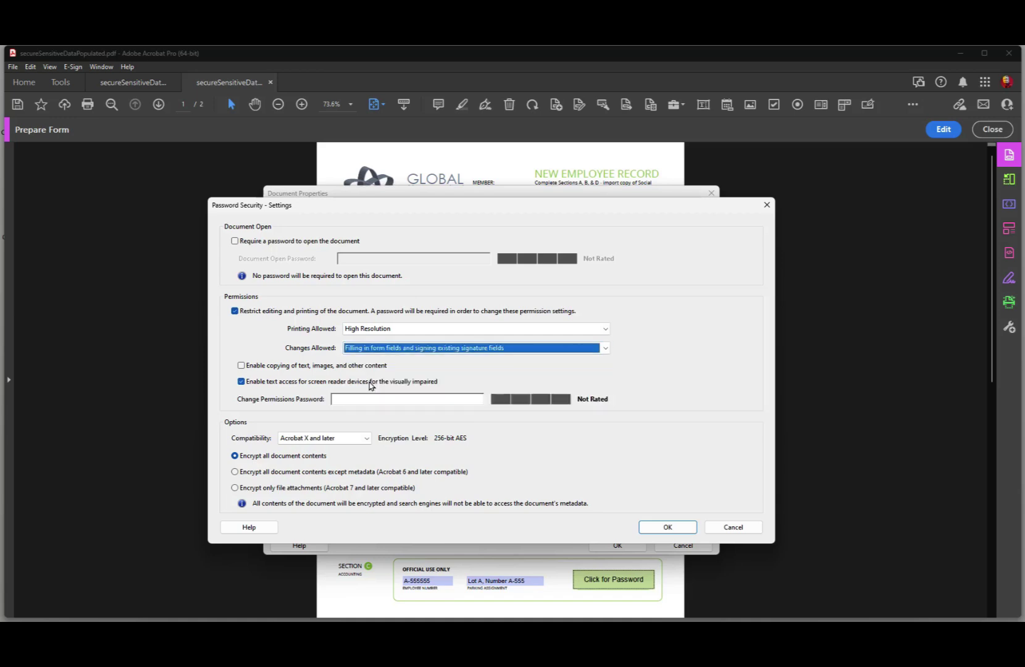
left_click(369, 400)
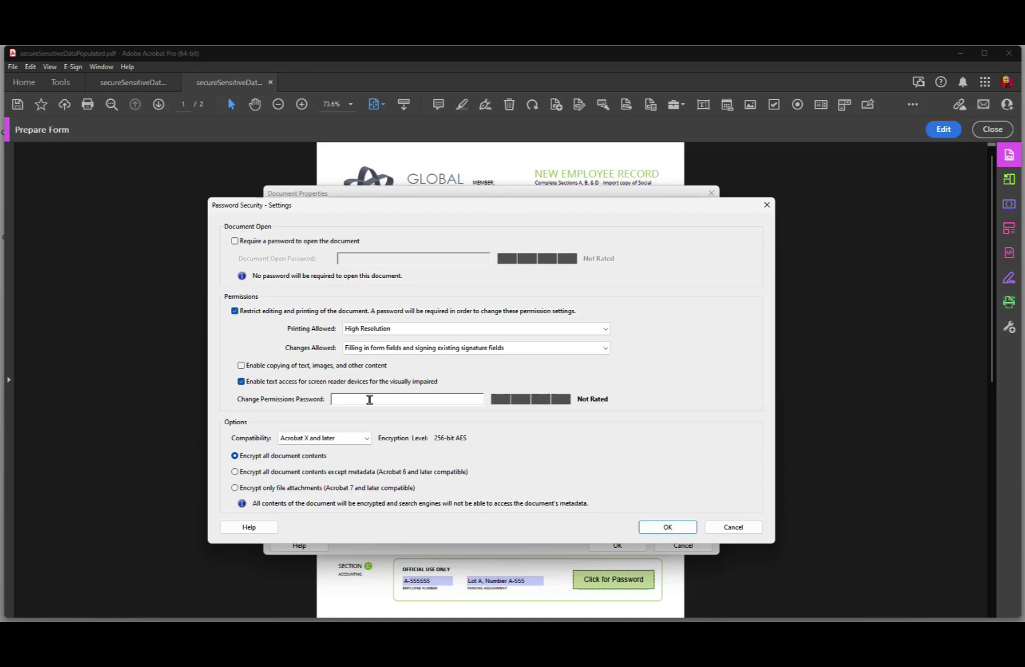
type("***")
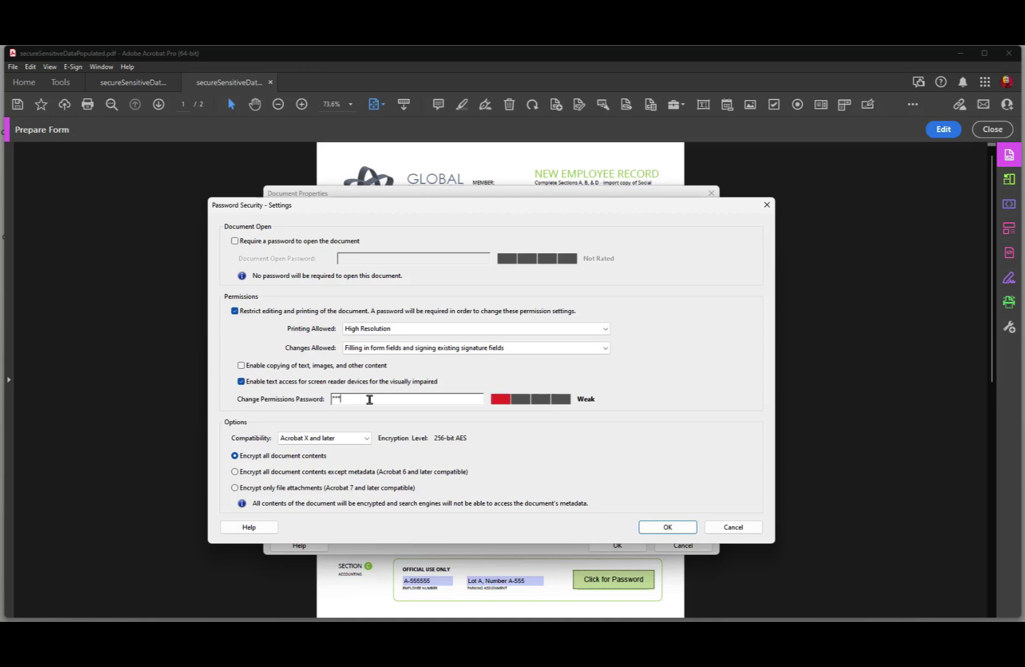
- Replace the rejected six-character permissions password with a longer one and apply the settings
left_click(662, 526)
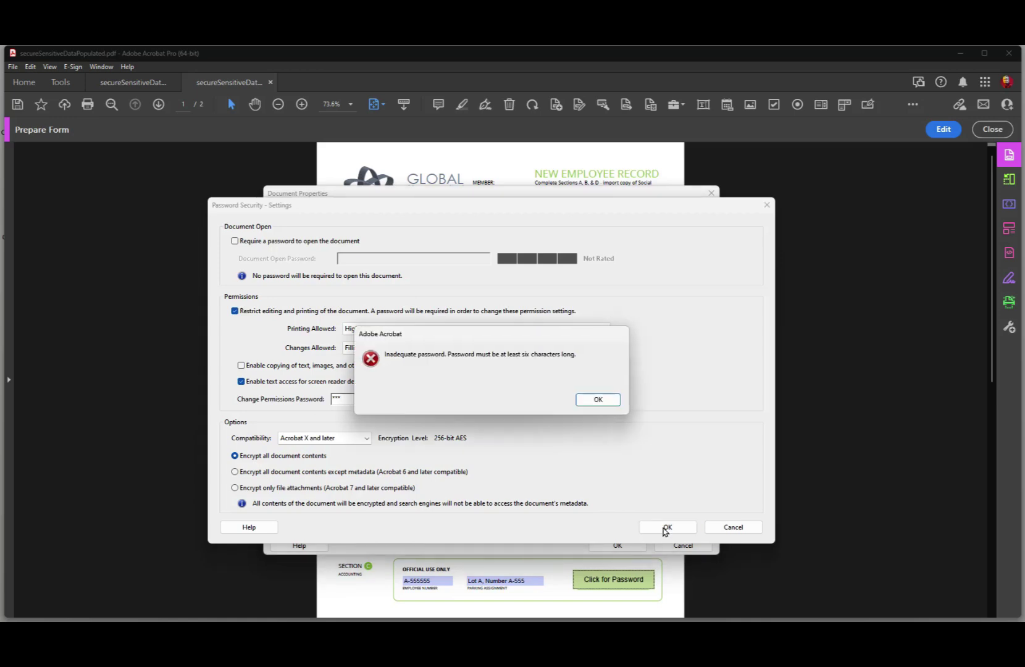
left_click(598, 399)
left_click(420, 400)
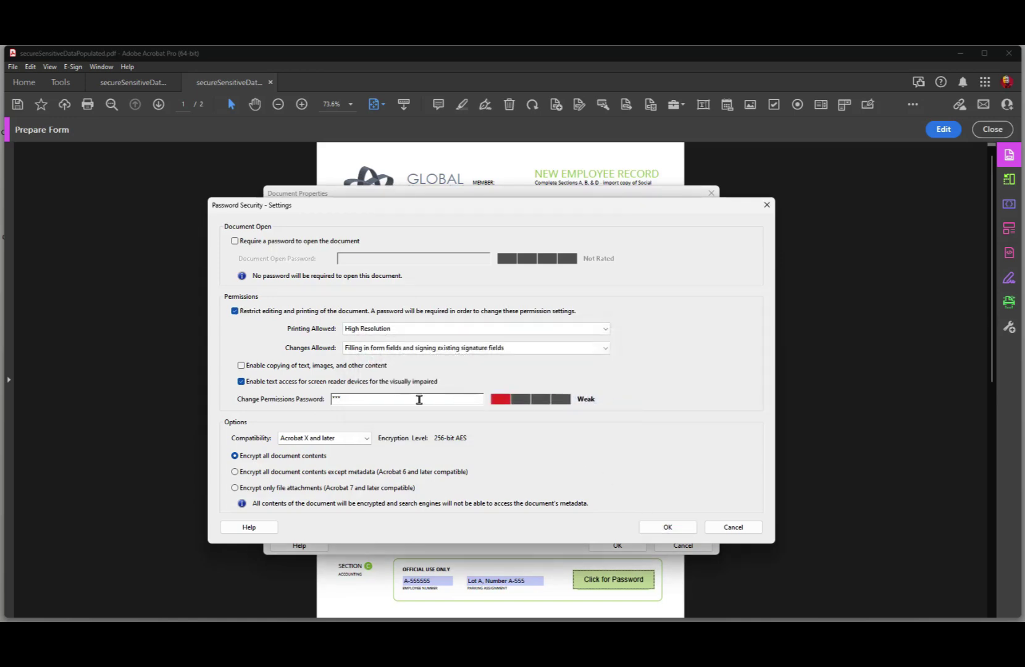
type("*****")
left_click(668, 528)
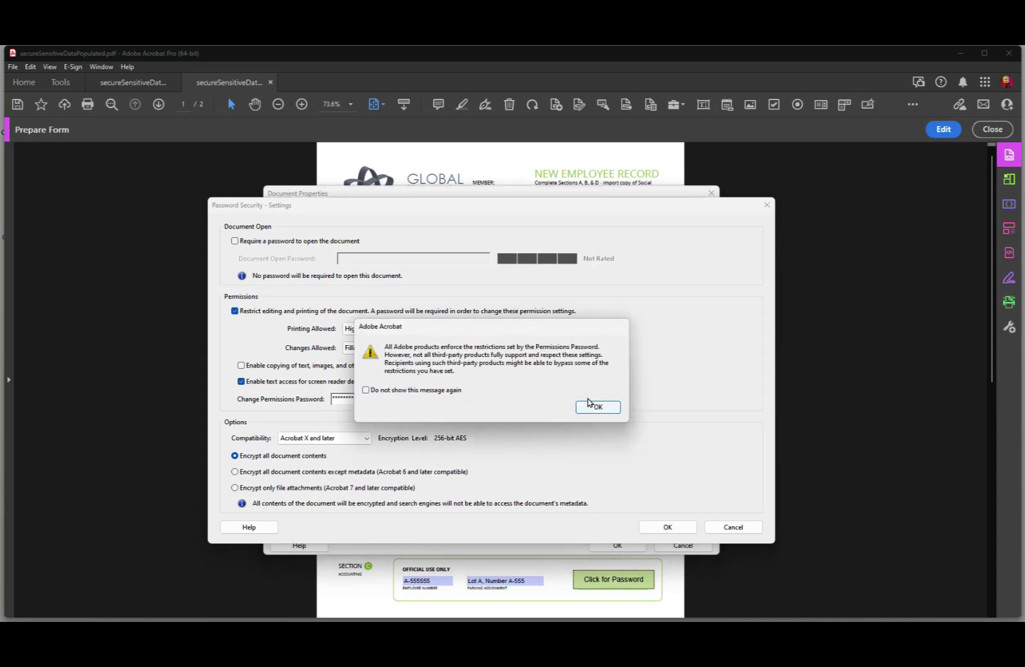
- Acknowledge the third-party warning, then cancel the password confirmation and security settings, leaving the document unsecured
left_click(587, 408)
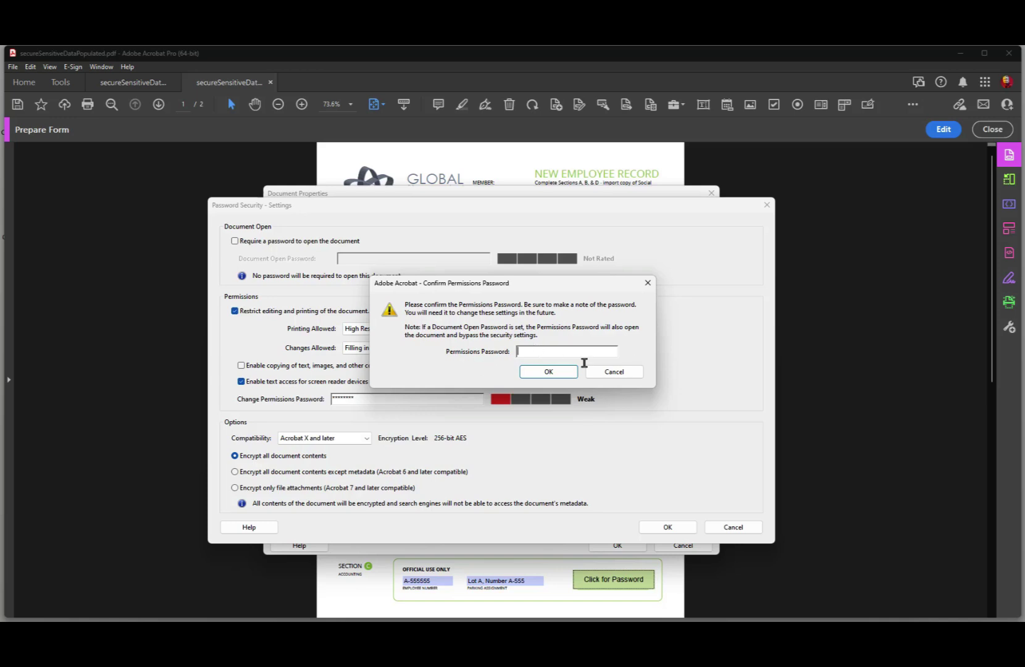
left_click(616, 372)
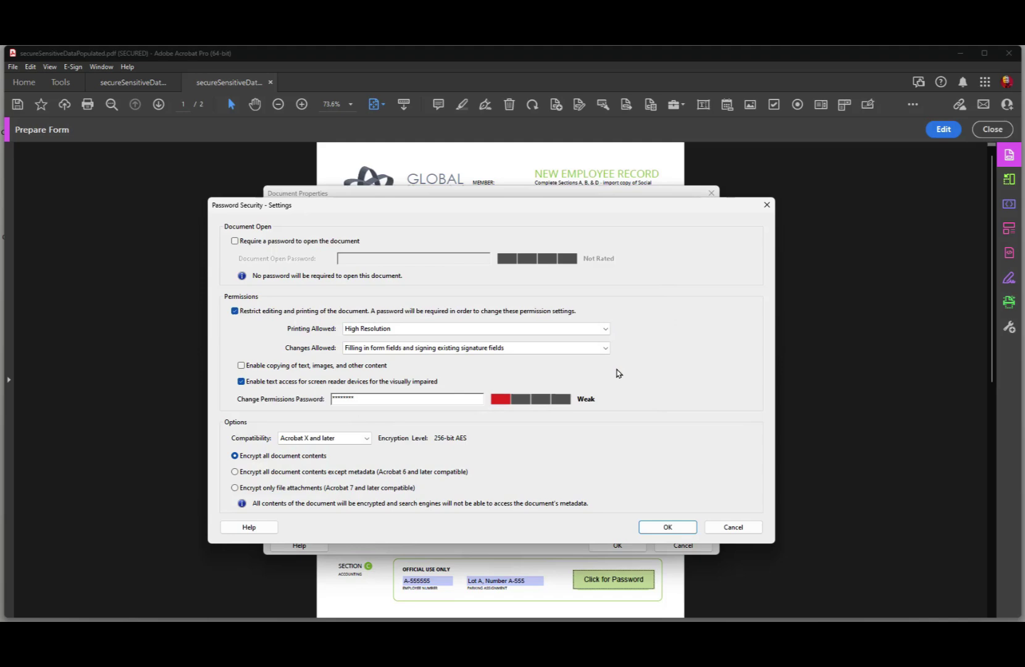
left_click(735, 526)
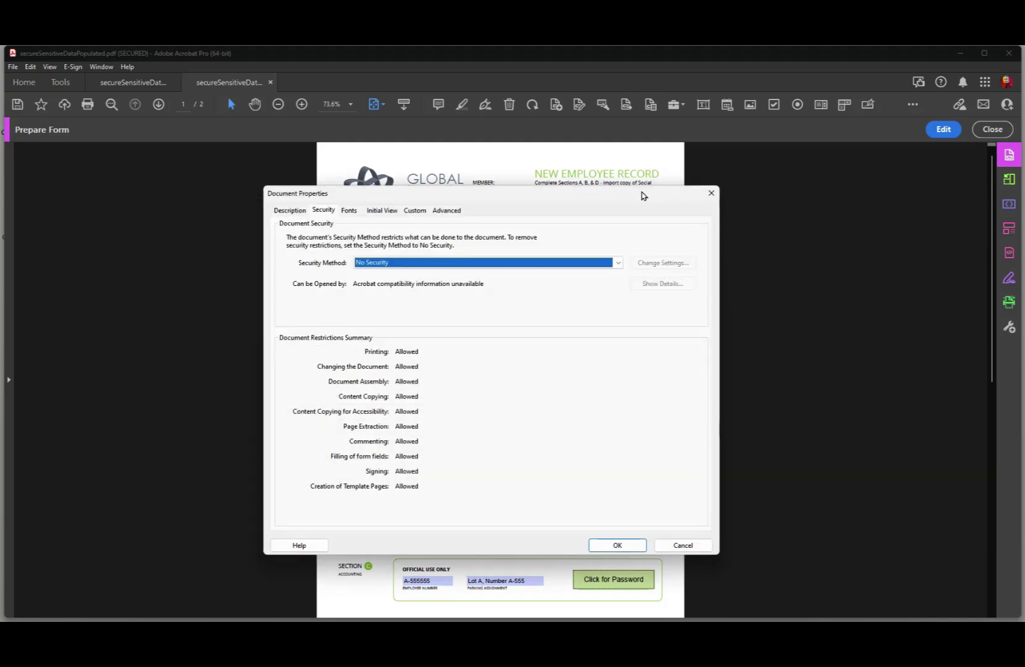
left_click(712, 193)
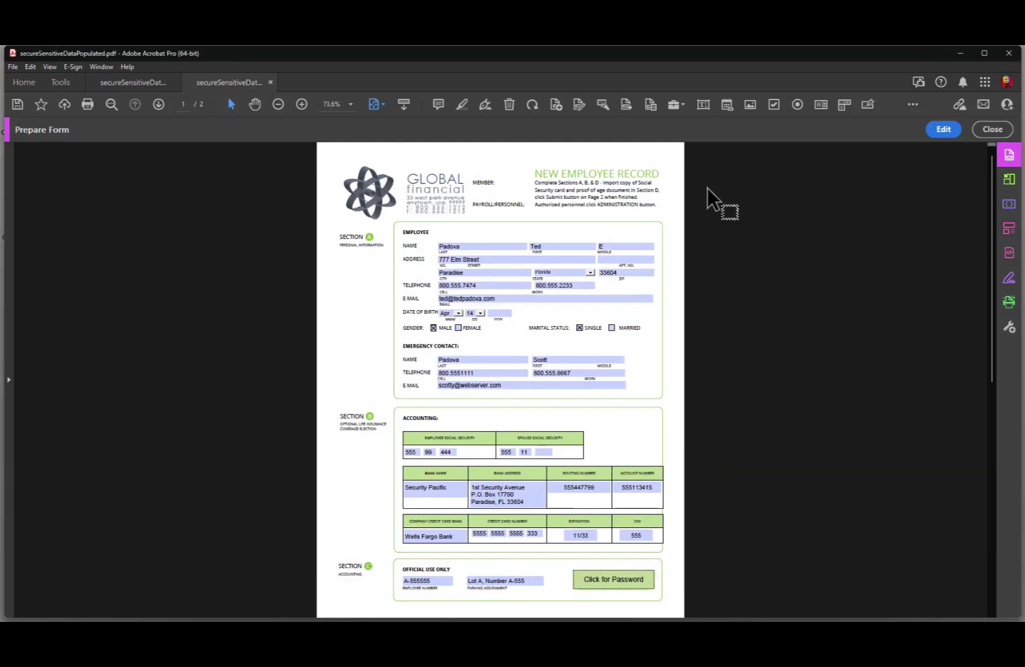